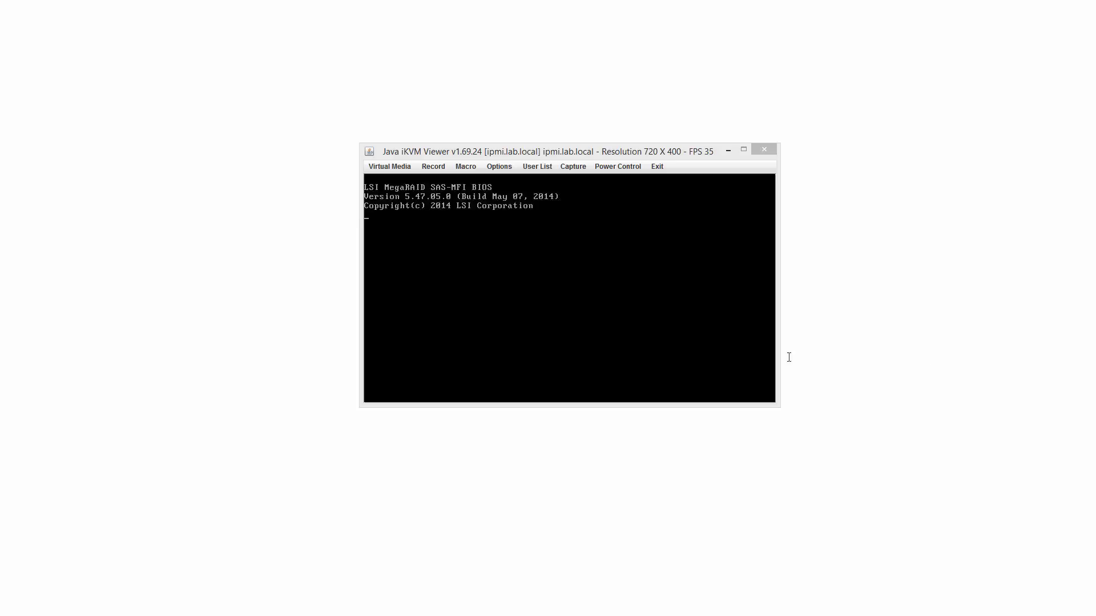
- Activate the iKVM Viewer window and its remote console showing the LSI MegaRAID BIOS start-up text
left_click(701, 309)
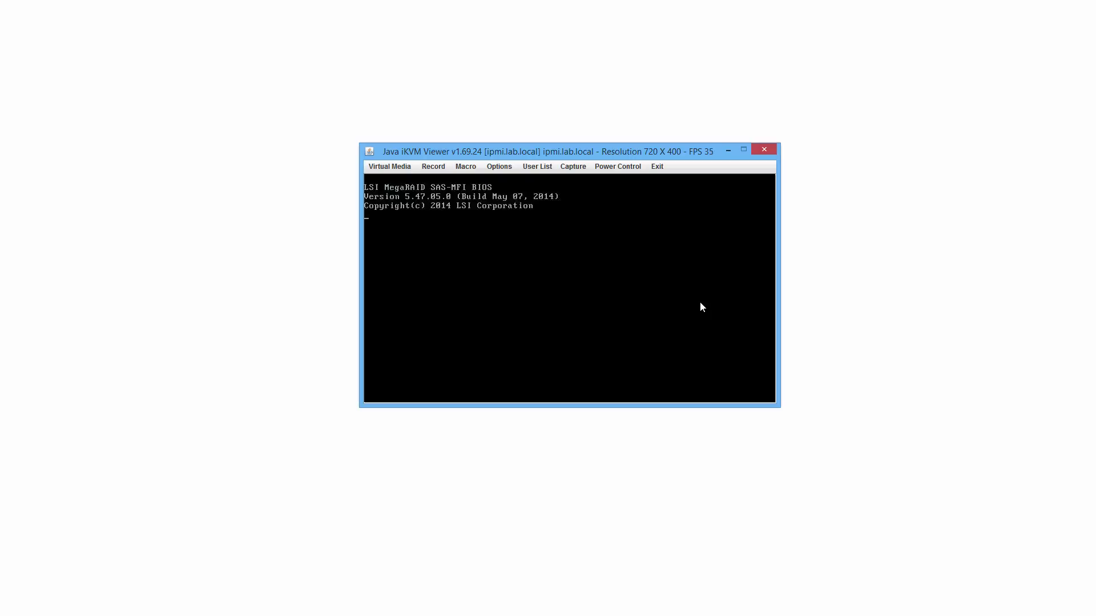
left_click(666, 244)
- Reset the remote server with Power Control > Set Power Reset
left_click(628, 169)
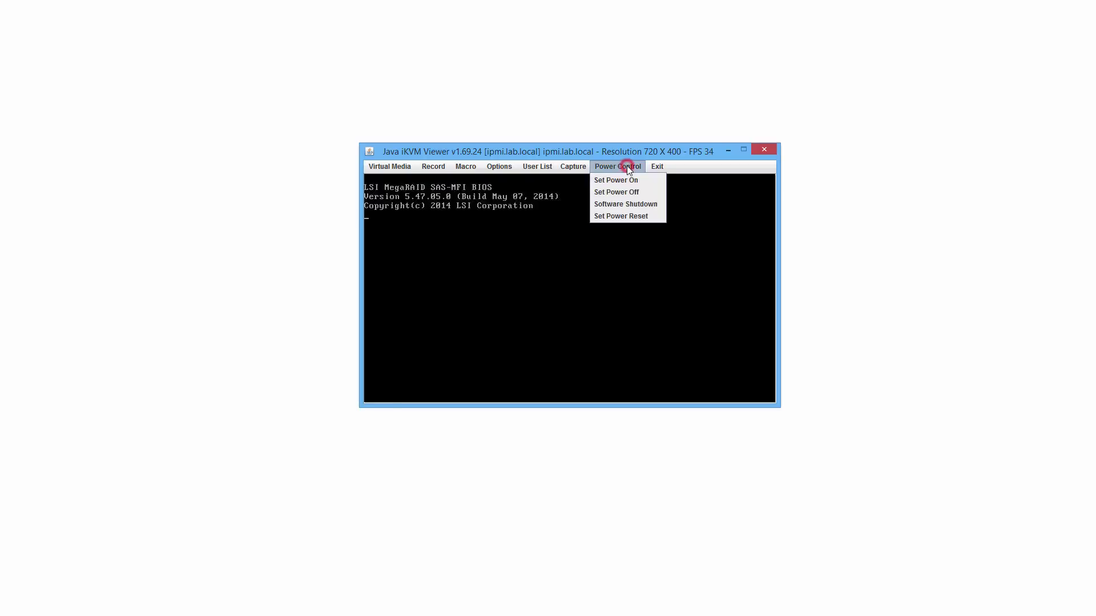
left_click(623, 217)
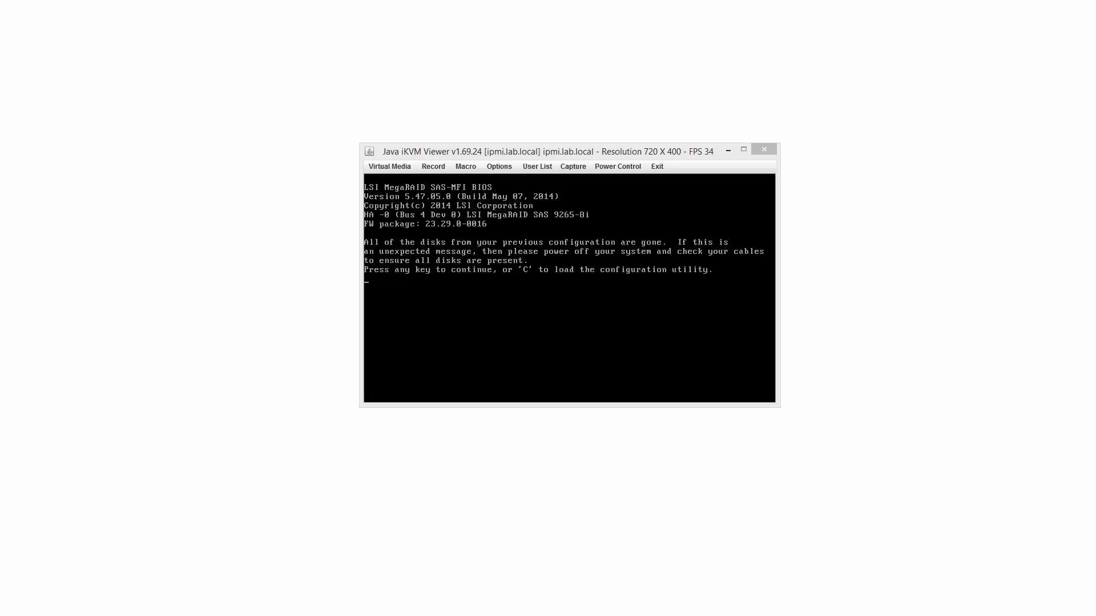
- Press C at the LSI prompt and confirm loading the MegaRAID WebBIOS configuration utility
left_click(555, 152)
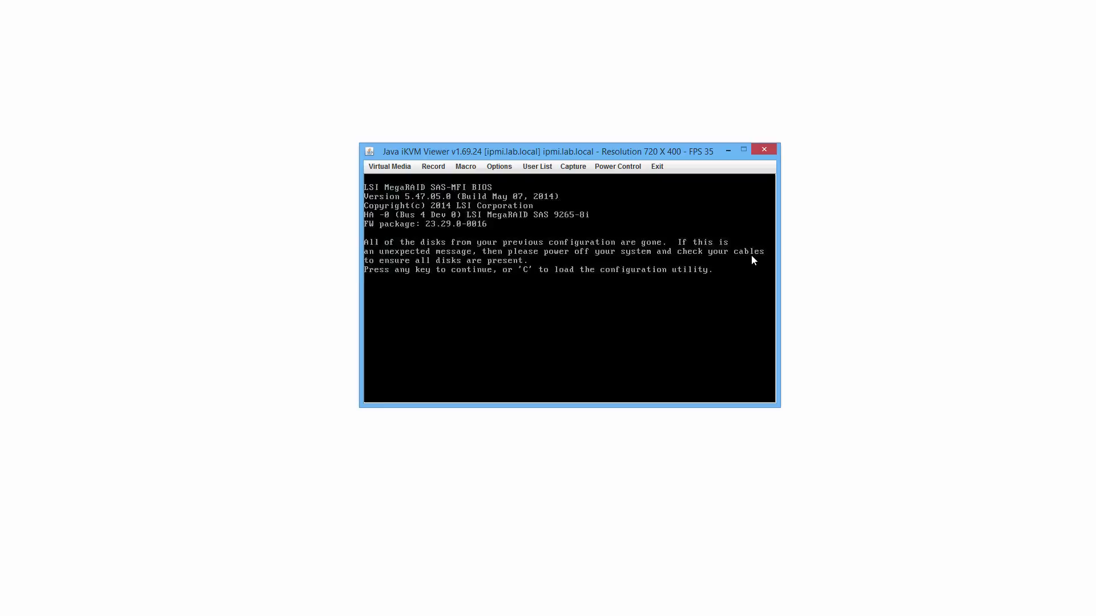
key("c")
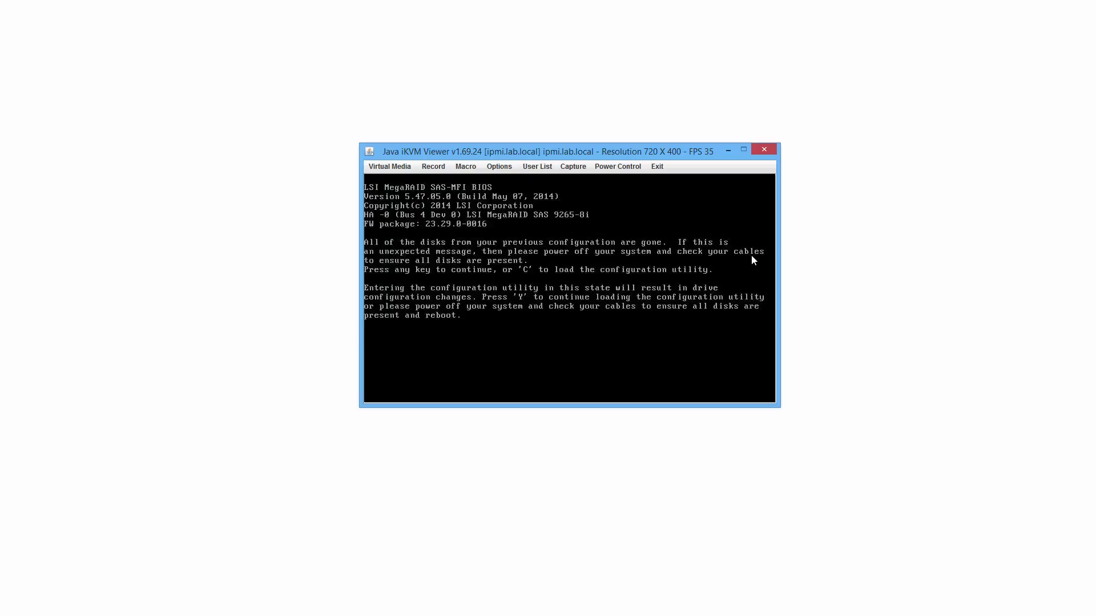
key("Return")
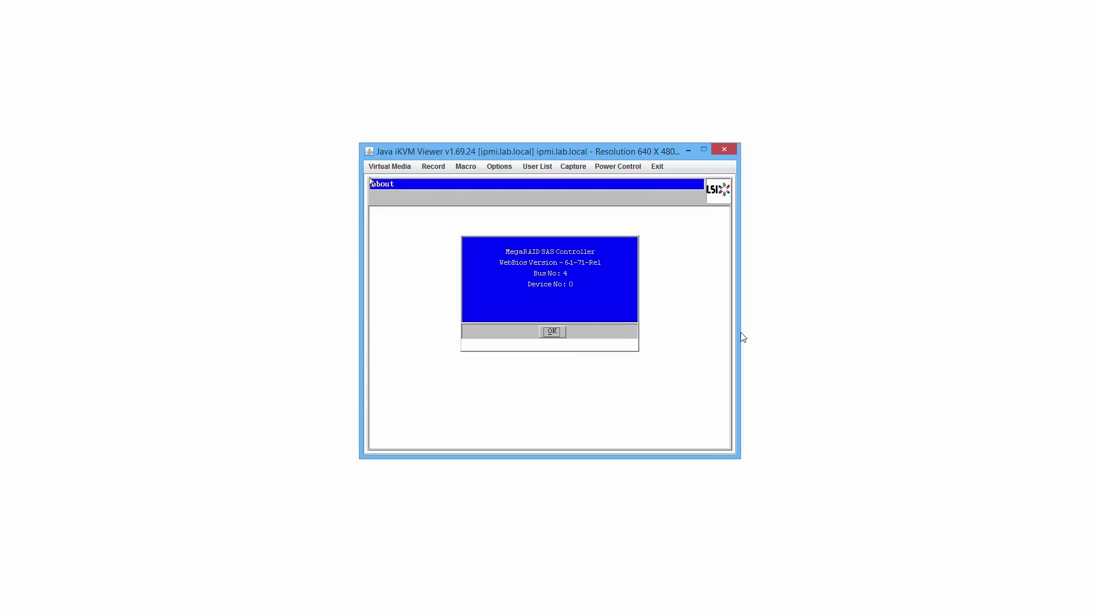
key("Return")
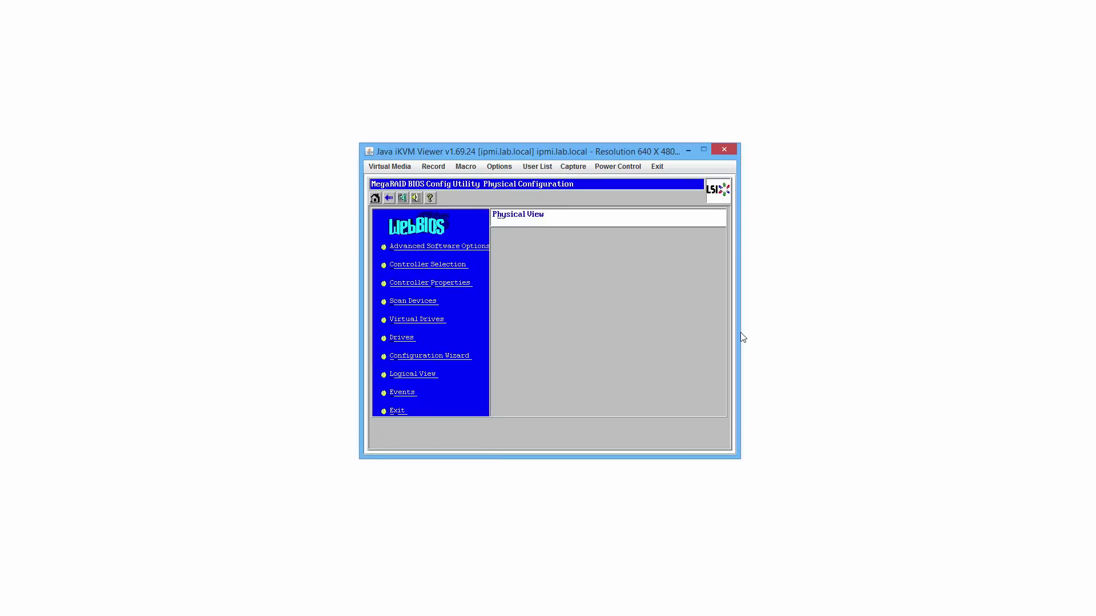
- View the WebBIOS version info, then exit WebBIOS to reach the reboot Reset Page
key("Tab")
key("Tab")
key("Tab")
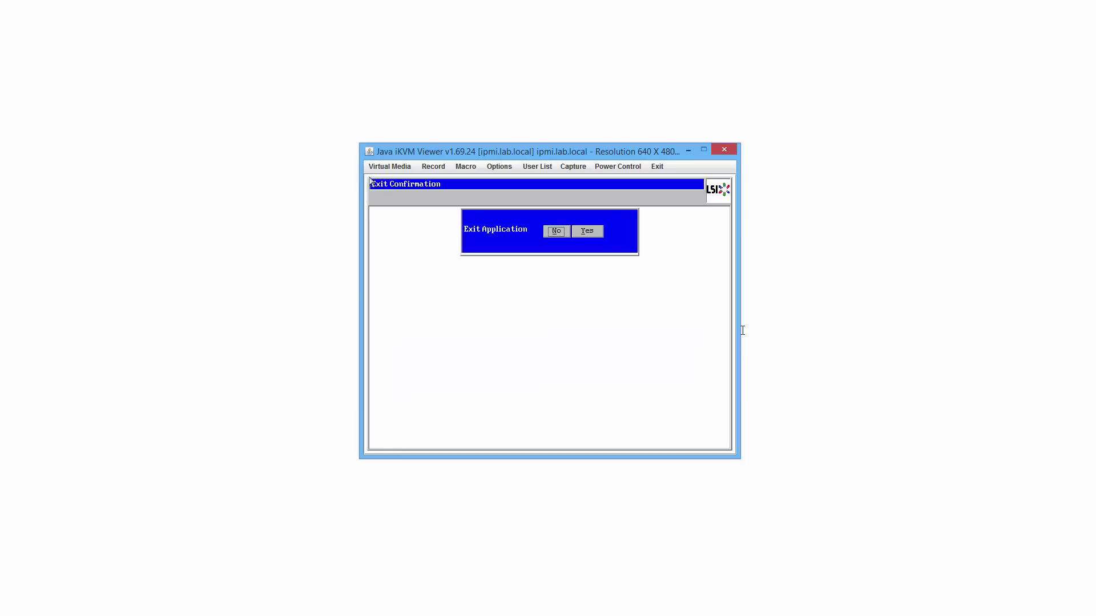
key("Tab")
key("Return")
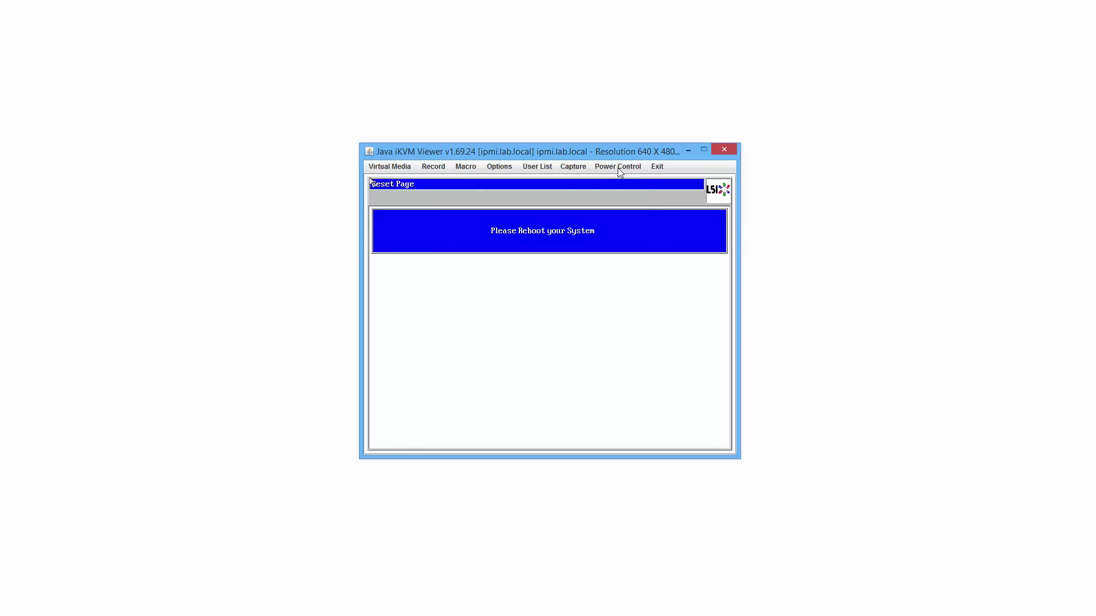
- Send Ctrl+Alt+Del from the Macro menu to reboot the server
left_click(432, 166)
mouse_move(466, 166)
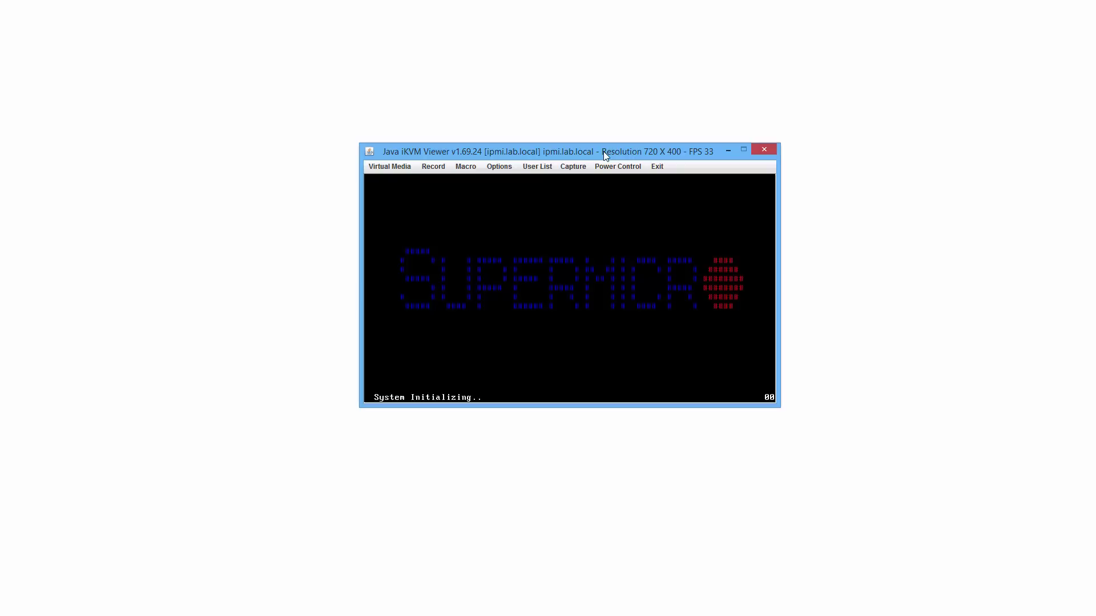
- Drag the iCloud Photos server photo over the console, then move it aside
left_click_drag(23, 74, 376, 36)
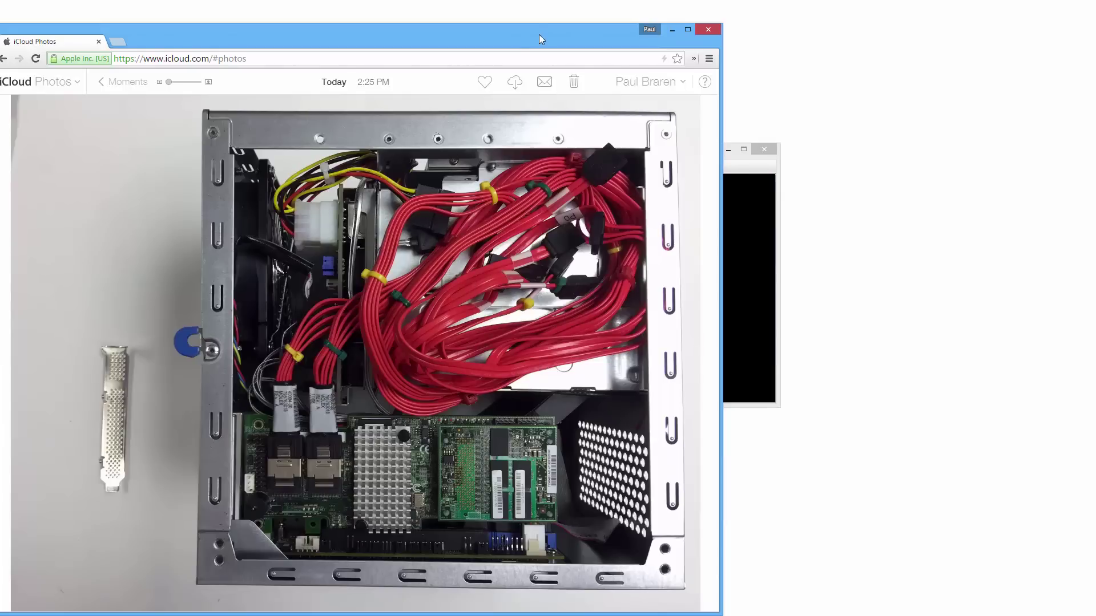
left_click_drag(539, 34, 380, 76)
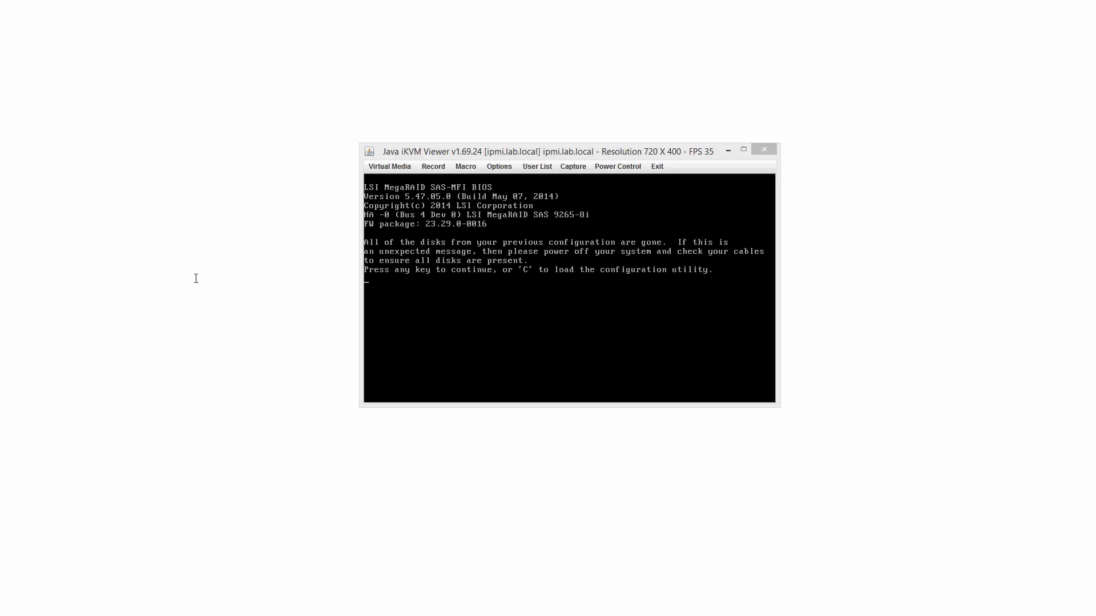
- Refocus the console, press C, and confirm with Y to reload WebBIOS
left_click(494, 282)
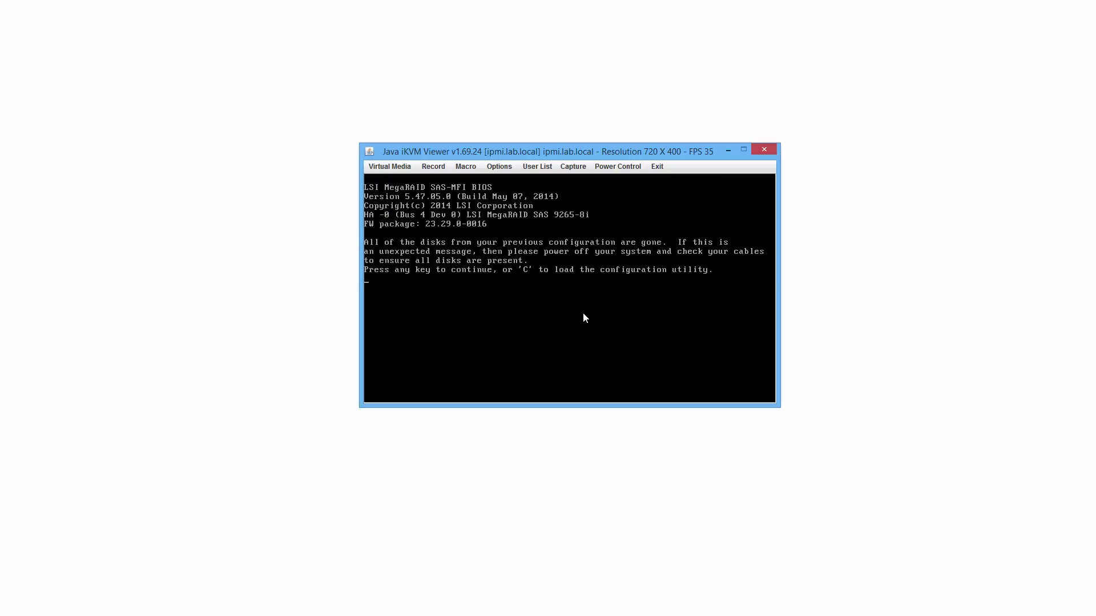
key("c")
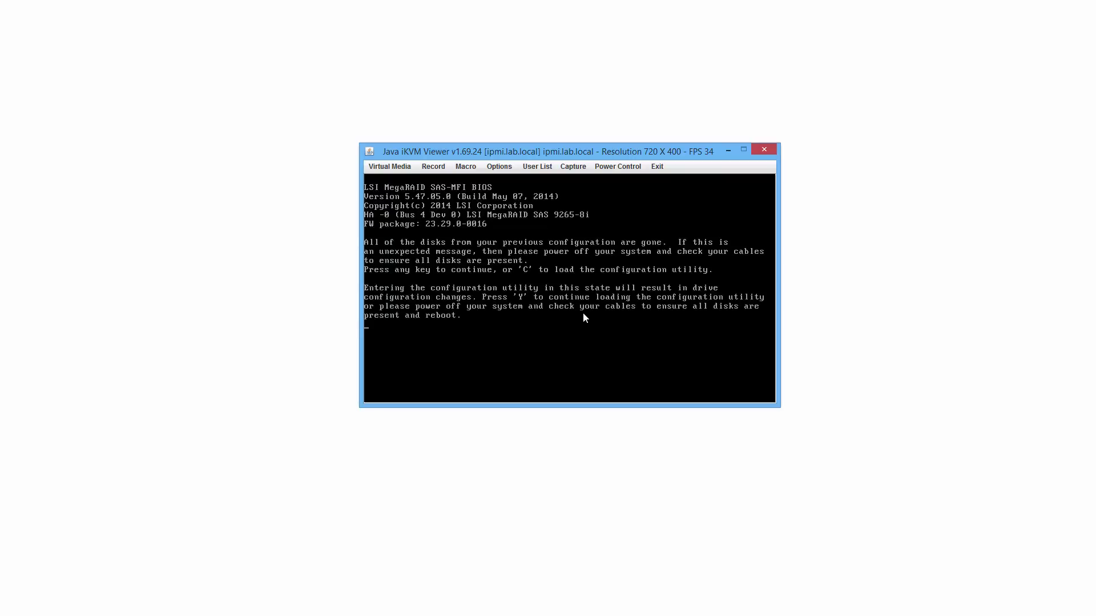
key("y")
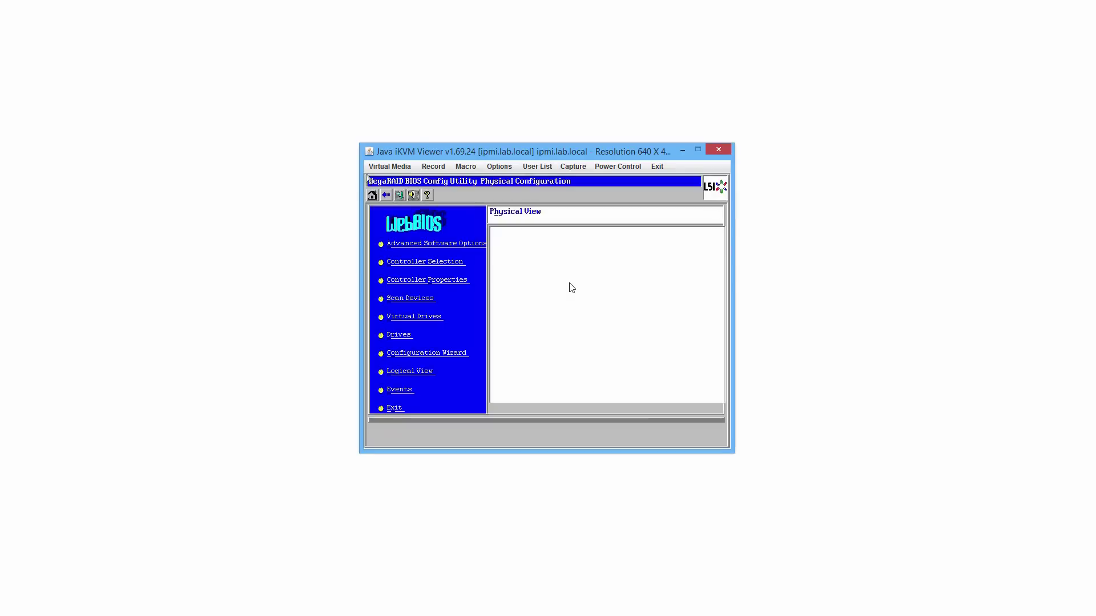
- Open the MegaRAID SAS 9265-8i controller properties, then go back to the WebBIOS home page
key("Tab")
key("Tab")
key("Tab")
key("Tab")
key("Return")
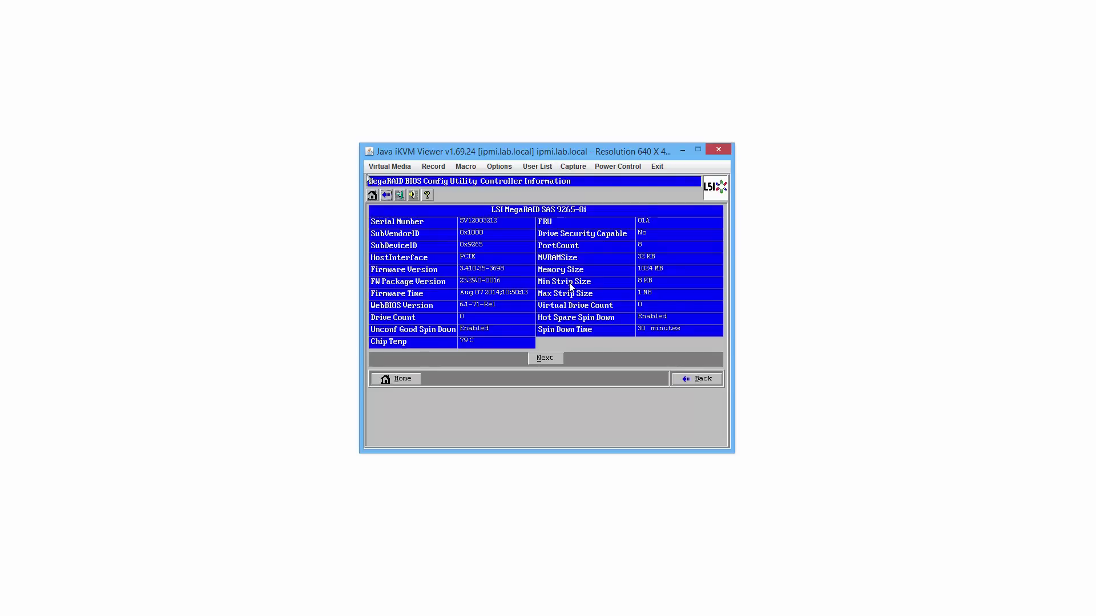
key("alt+b")
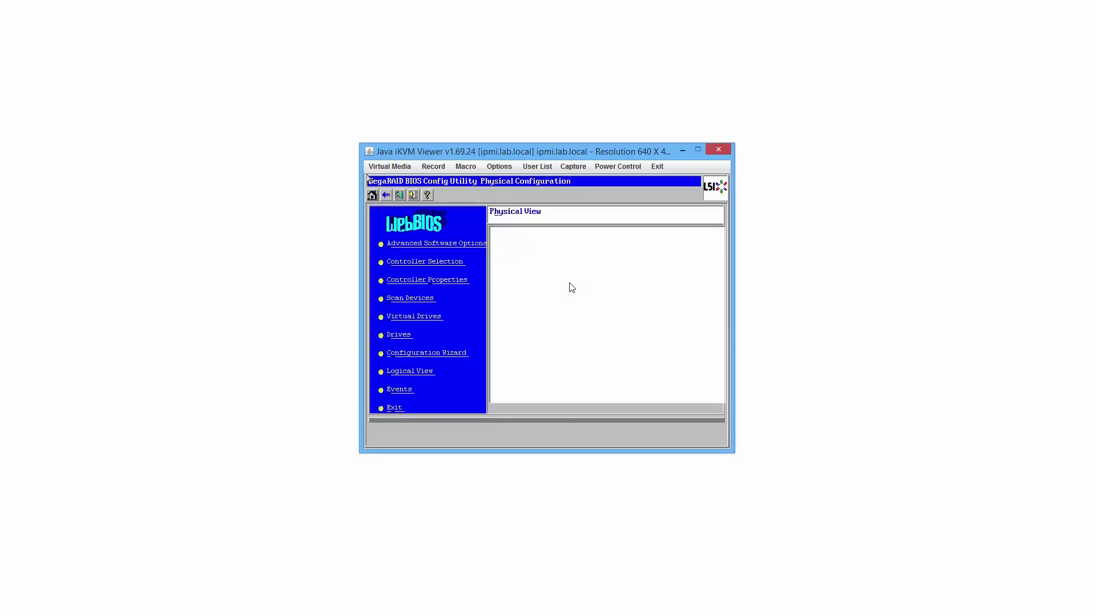
- Open the WebBIOS Virtual Drives page using the Alt+V shortcut
key("Tab")
key("Tab")
key("Tab")
key("Tab")
key("Tab")
key("alt+v")
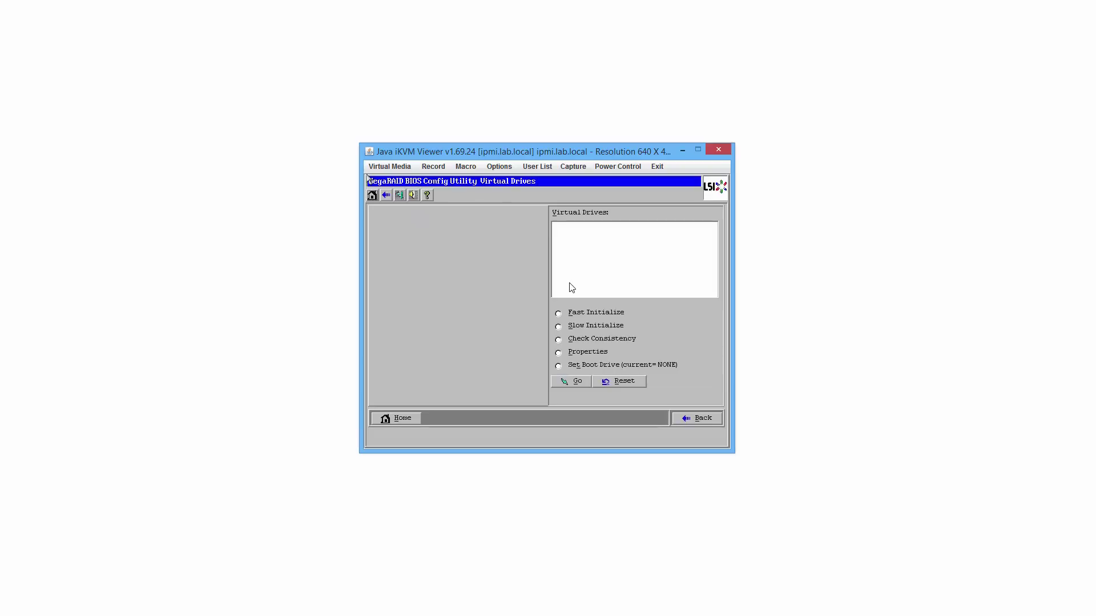
left_click(538, 318)
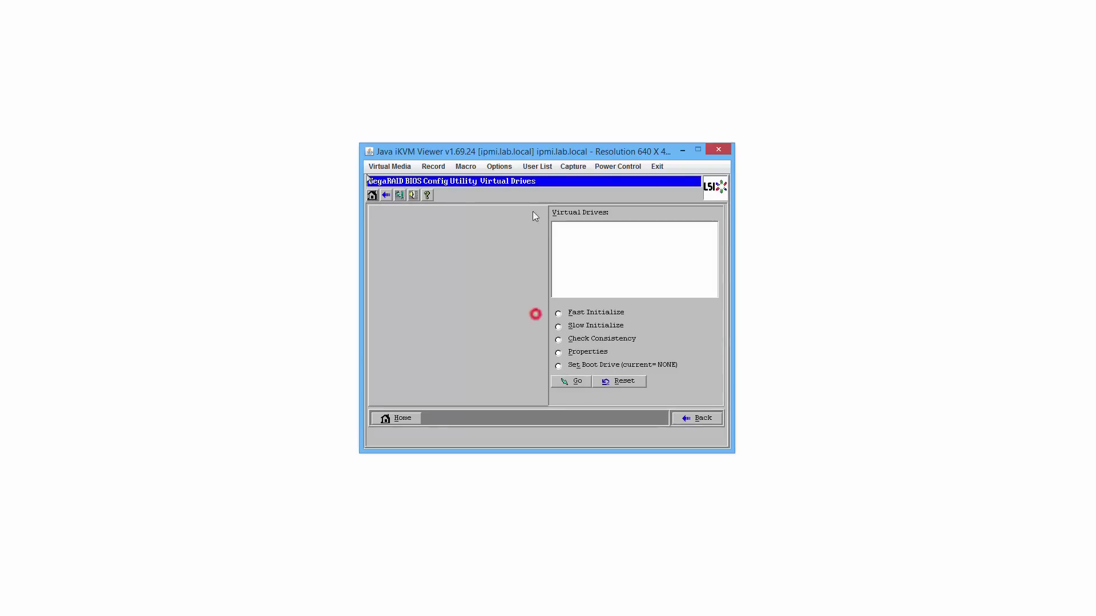
left_click(578, 167)
mouse_move(457, 171)
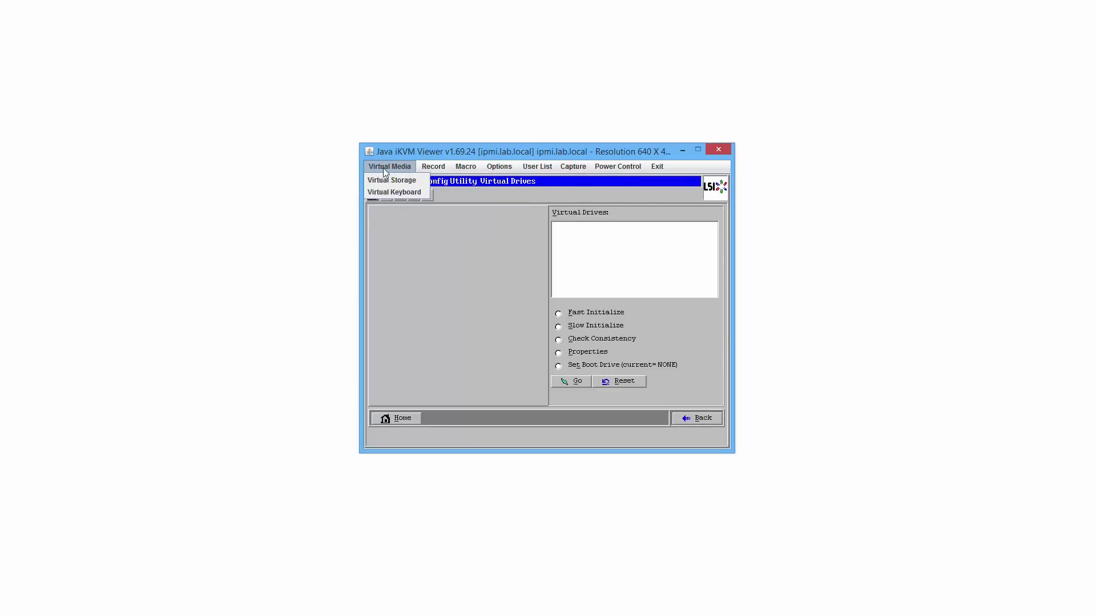
mouse_move(490, 164)
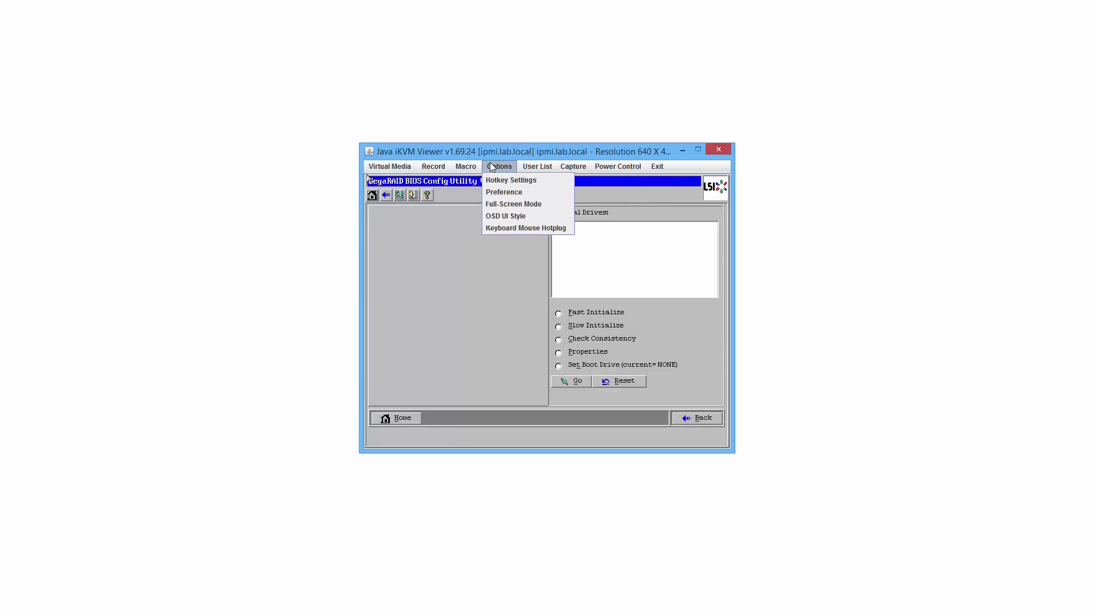
left_click(493, 228)
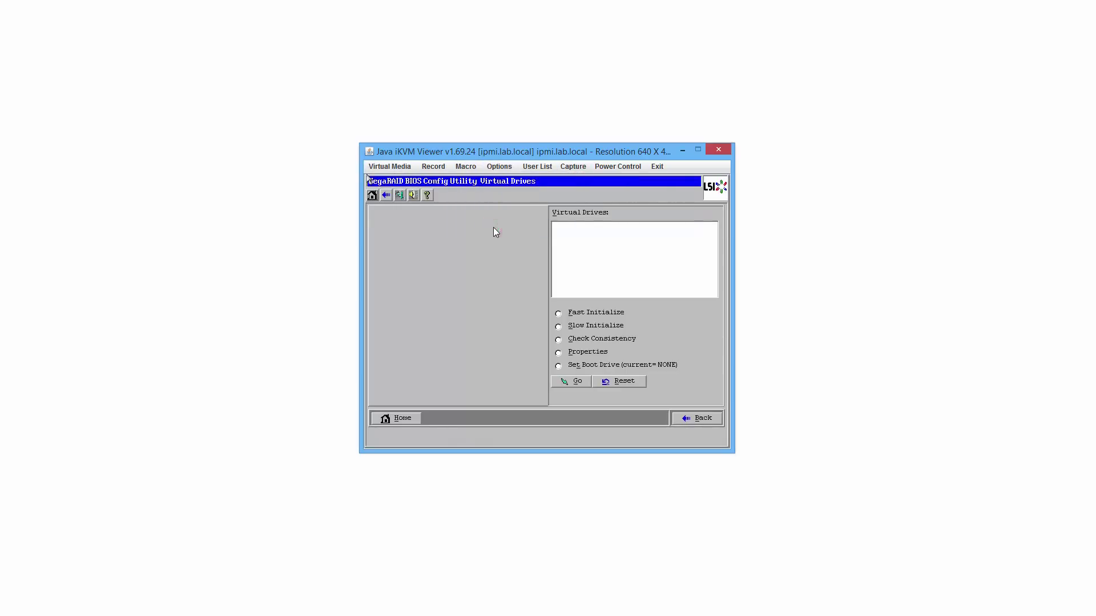
left_click(513, 311)
left_click(553, 340)
left_click(406, 223)
left_click(500, 166)
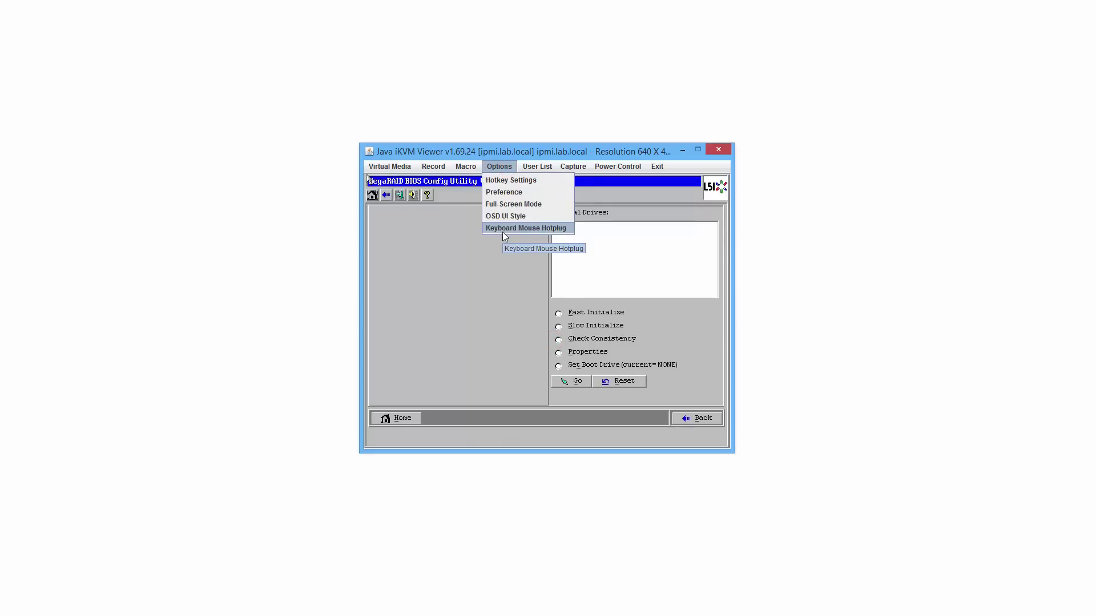
- Set the mouse mode to Single Mouse in Preferences' Input tab and apply with OK
left_click(502, 193)
left_click(477, 168)
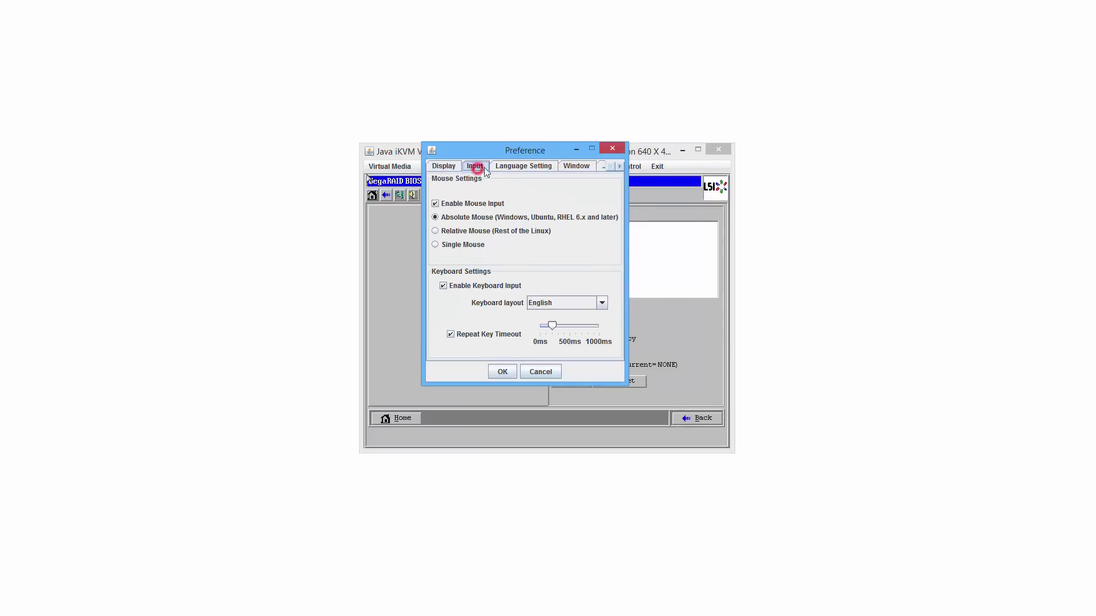
left_click(498, 168)
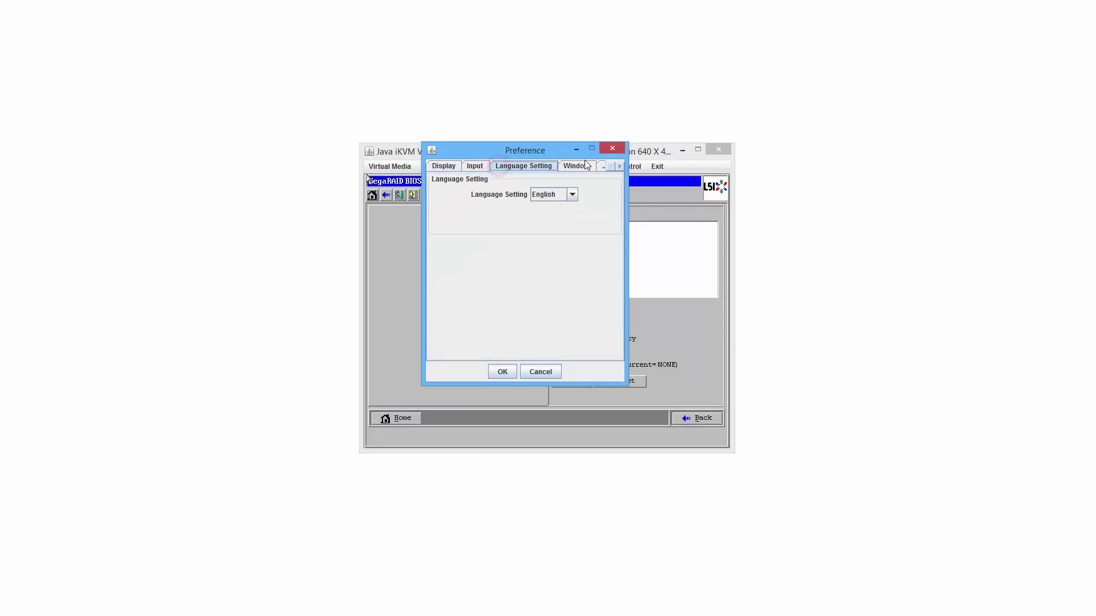
left_click(483, 167)
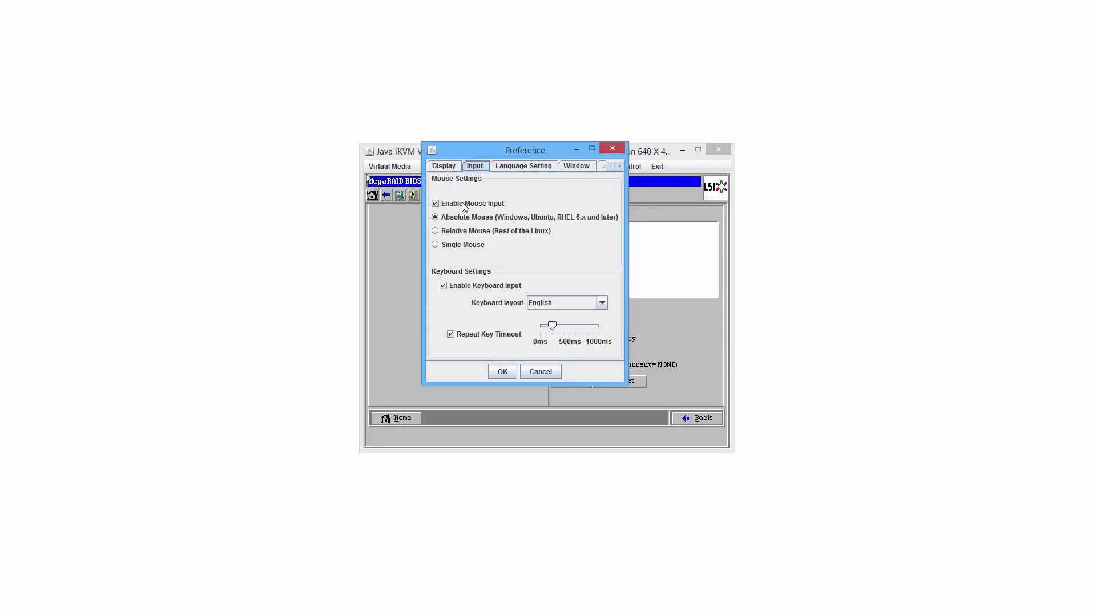
left_click(436, 246)
left_click(494, 372)
left_click(501, 326)
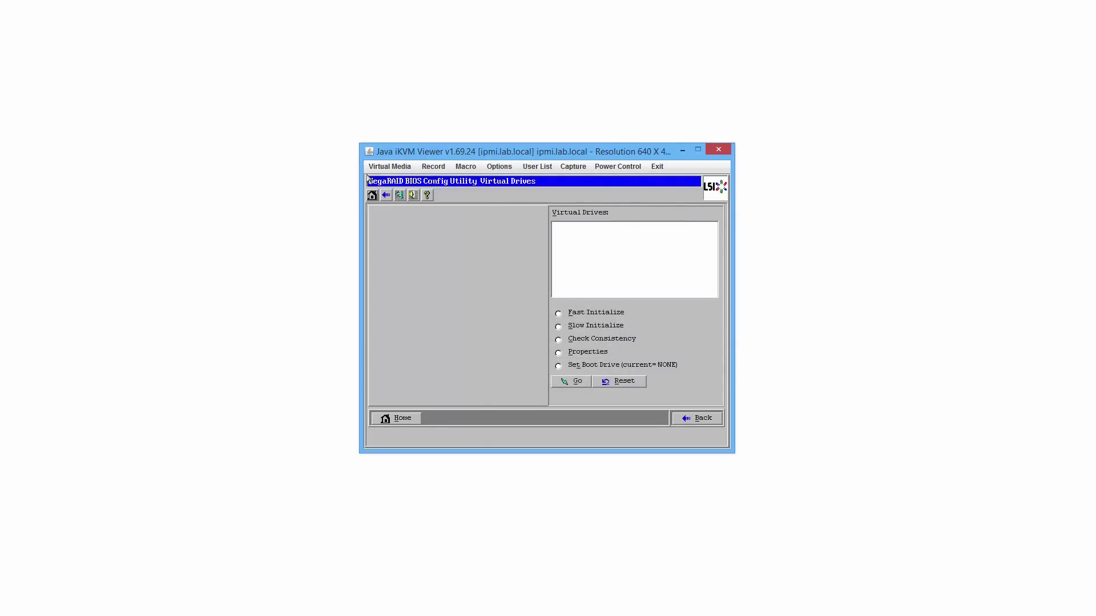
- Reset the Virtual Drives page and go back to the WebBIOS home screen's Physical View
left_click(547, 311)
left_click(546, 311)
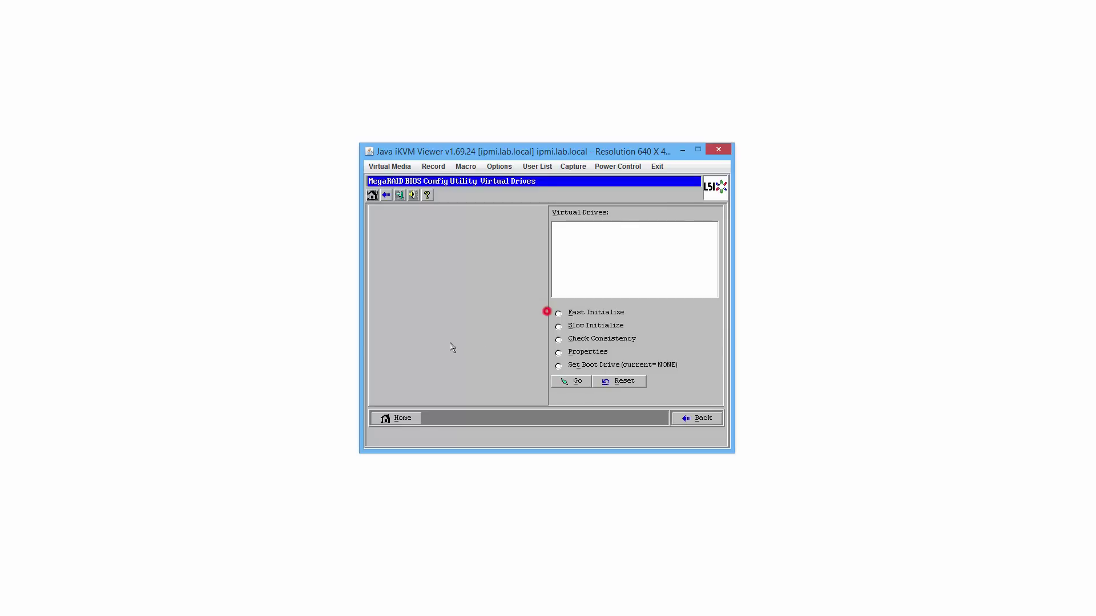
left_click(635, 387)
left_click(549, 312)
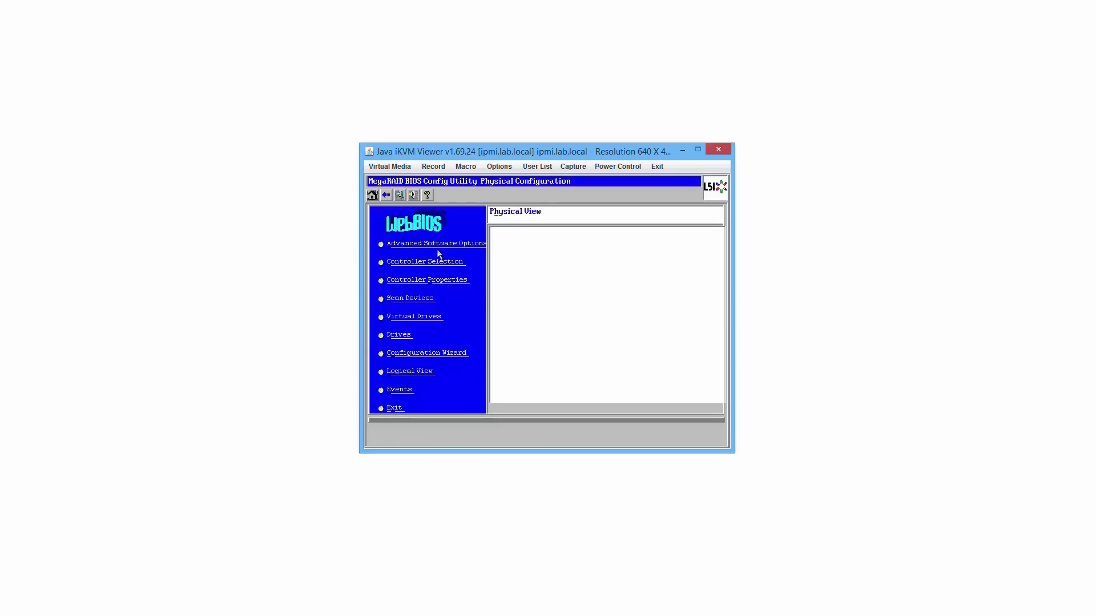
left_click(439, 244)
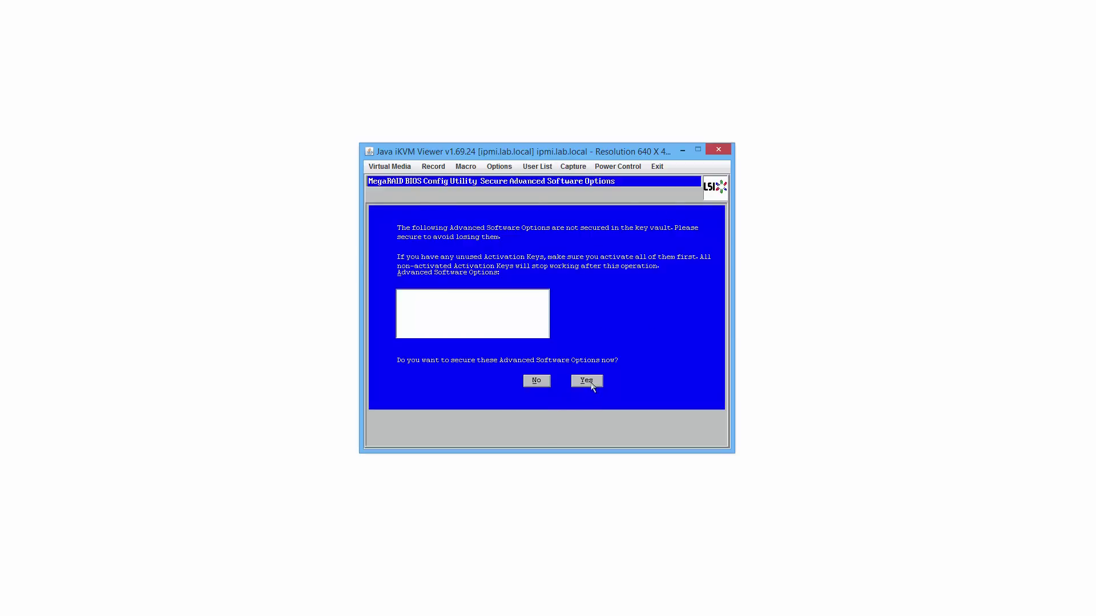
left_click(536, 382)
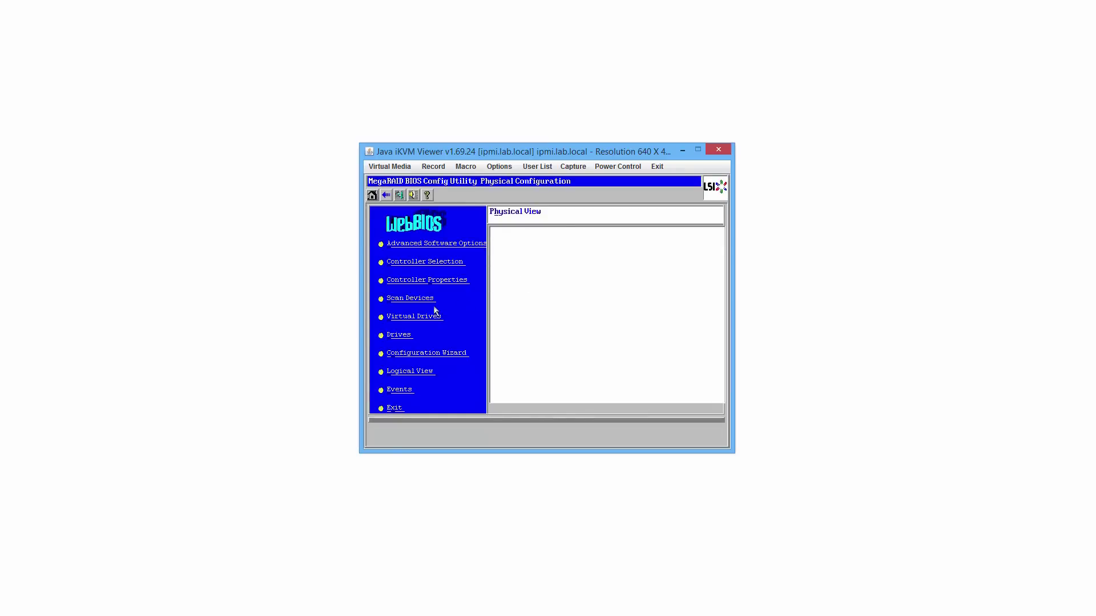
left_click(431, 282)
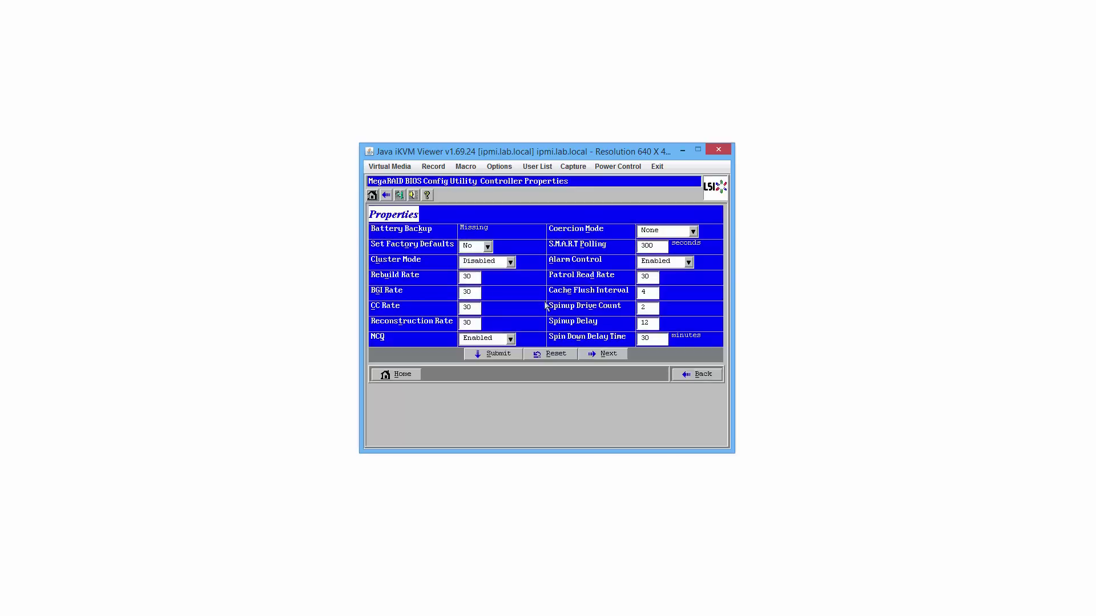
left_click(556, 357)
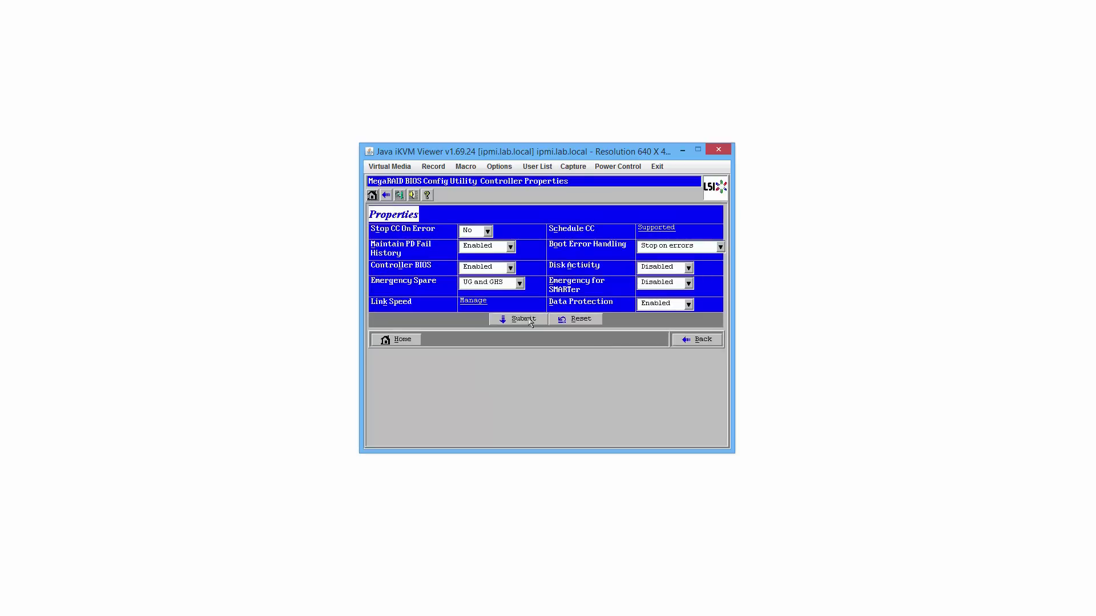
left_click(386, 340)
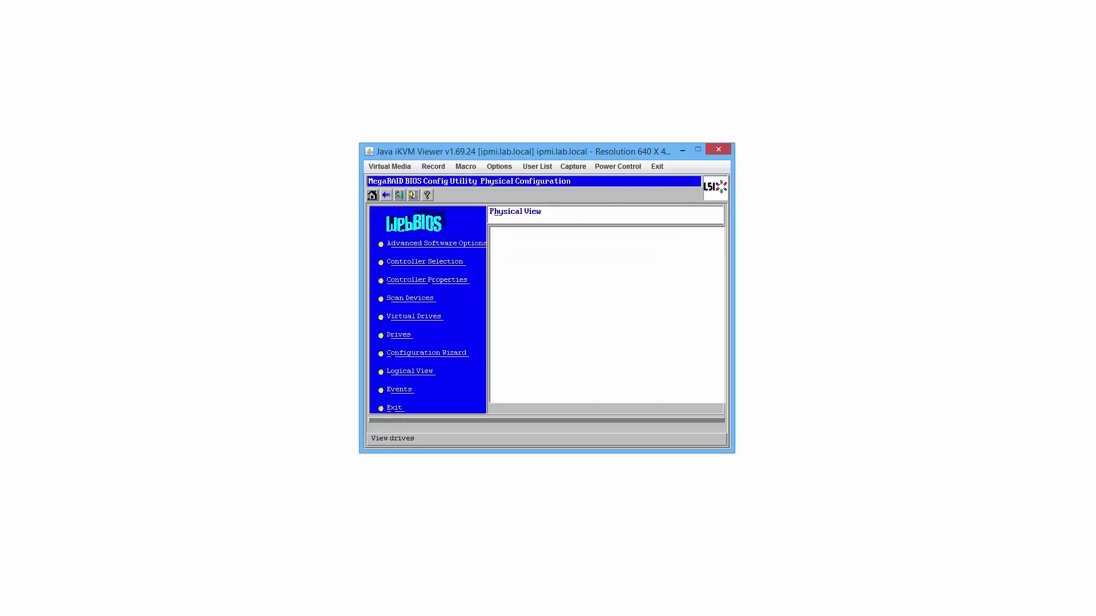
- Clear the controller's RAID configuration using Configuration Wizard > Clear Configuration, confirming Yes
left_click(403, 354)
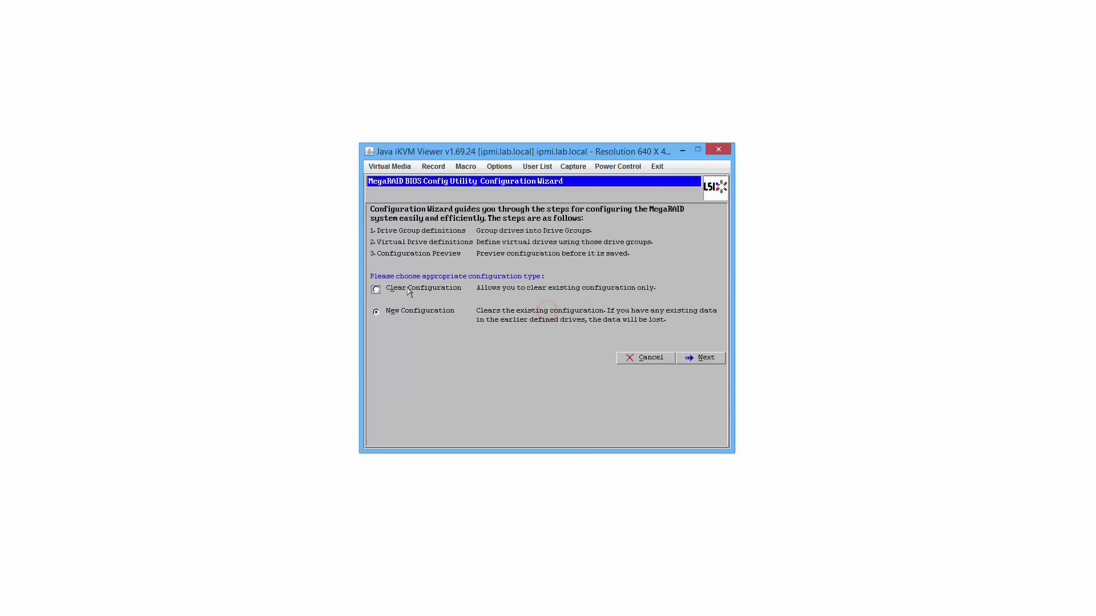
left_click(372, 290)
left_click(700, 358)
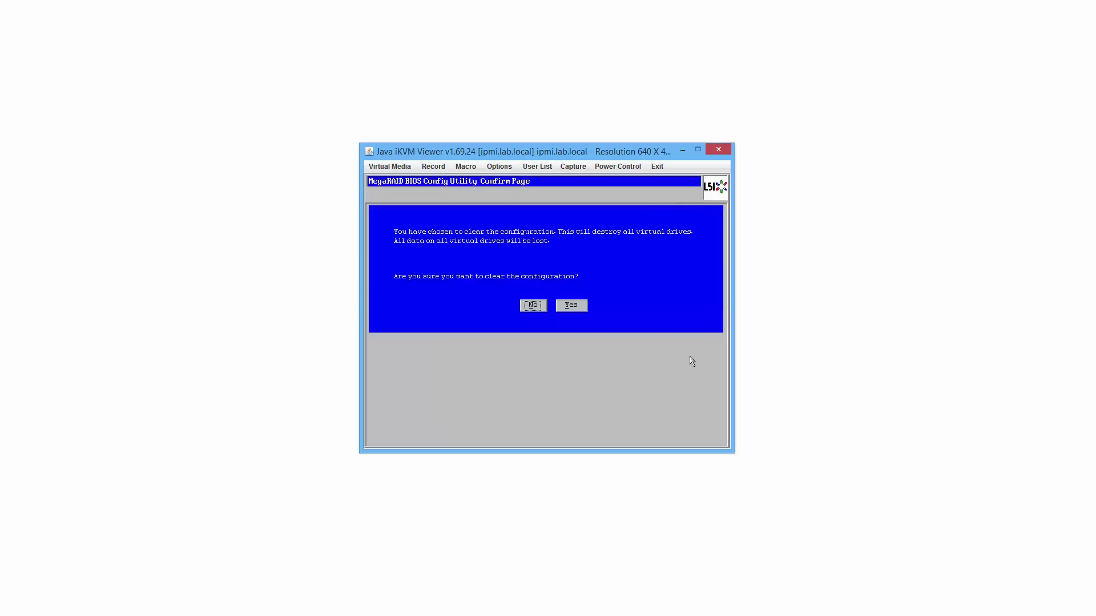
left_click(571, 305)
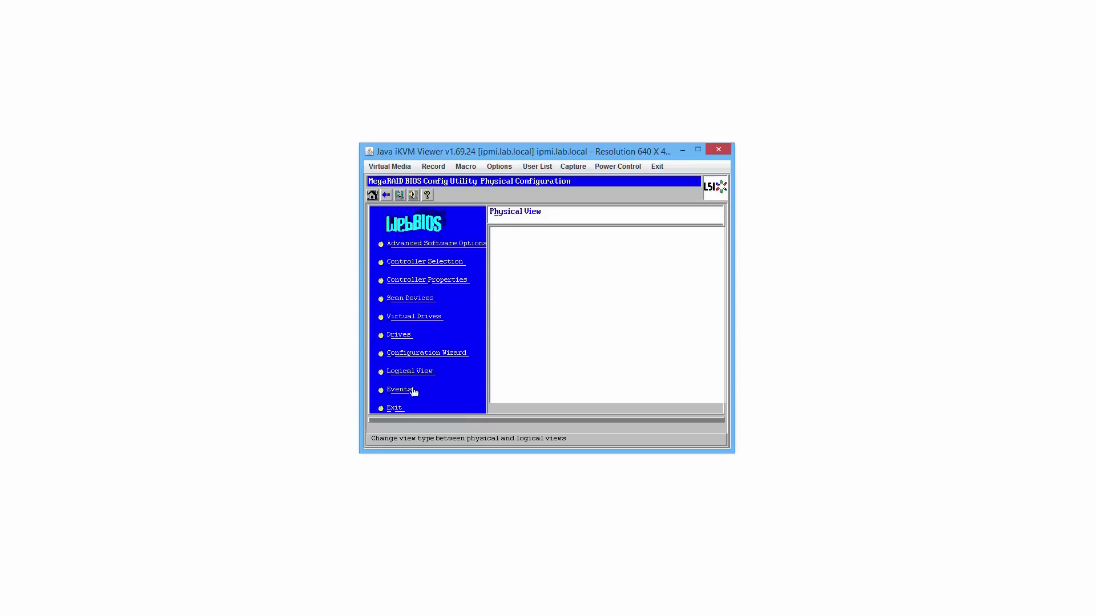
- Exit WebBIOS and confirm Yes in the Exit Application dialog
left_click(394, 408)
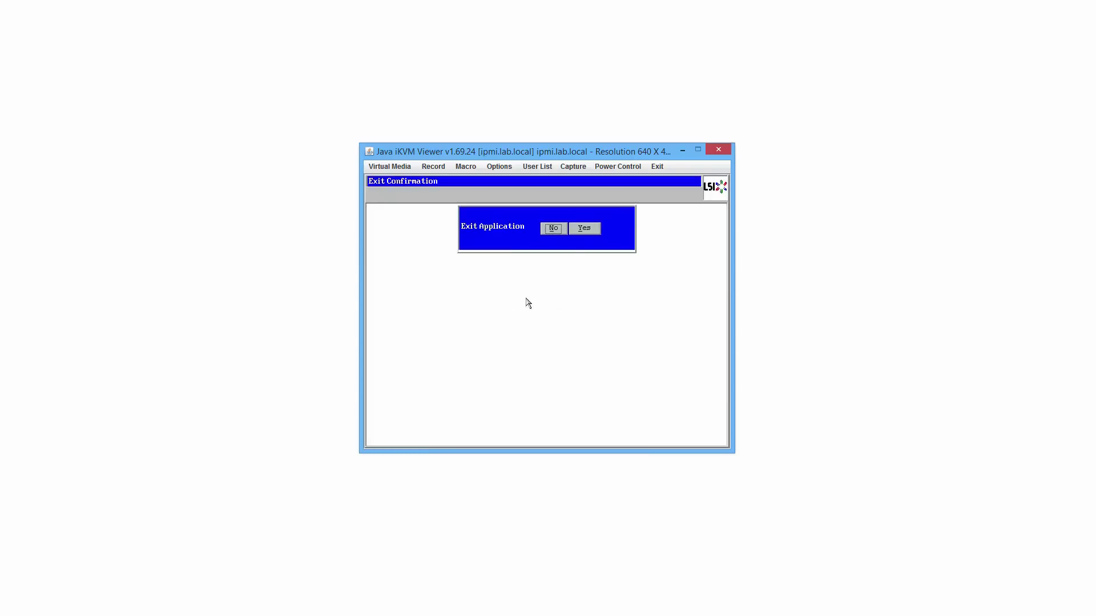
left_click(581, 231)
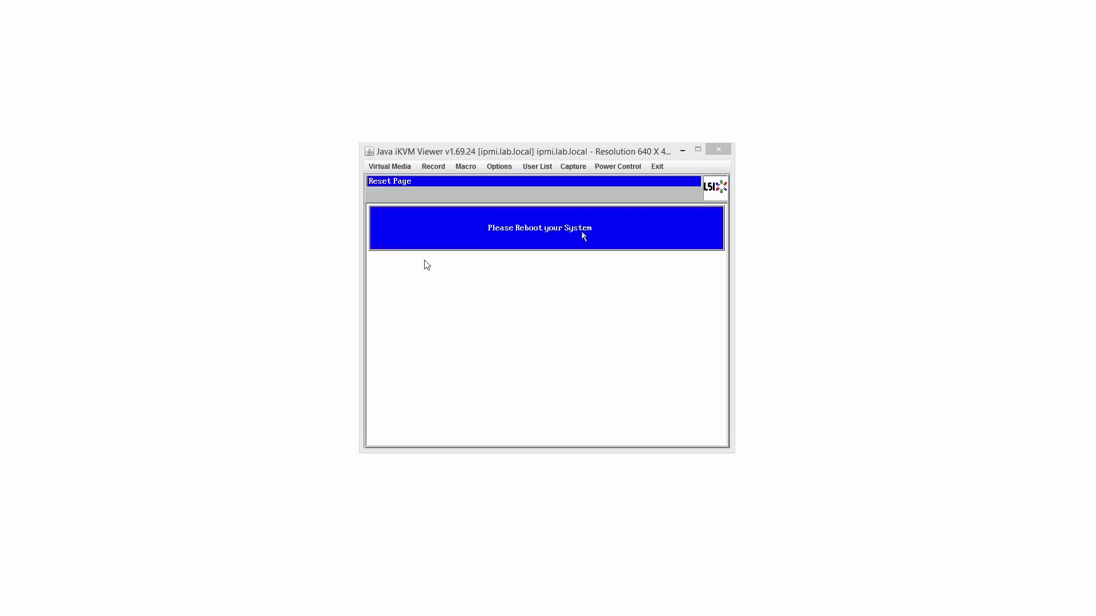
- Switch the viewer's input to Absolute Mouse in Options > Preference and save it
left_click(500, 167)
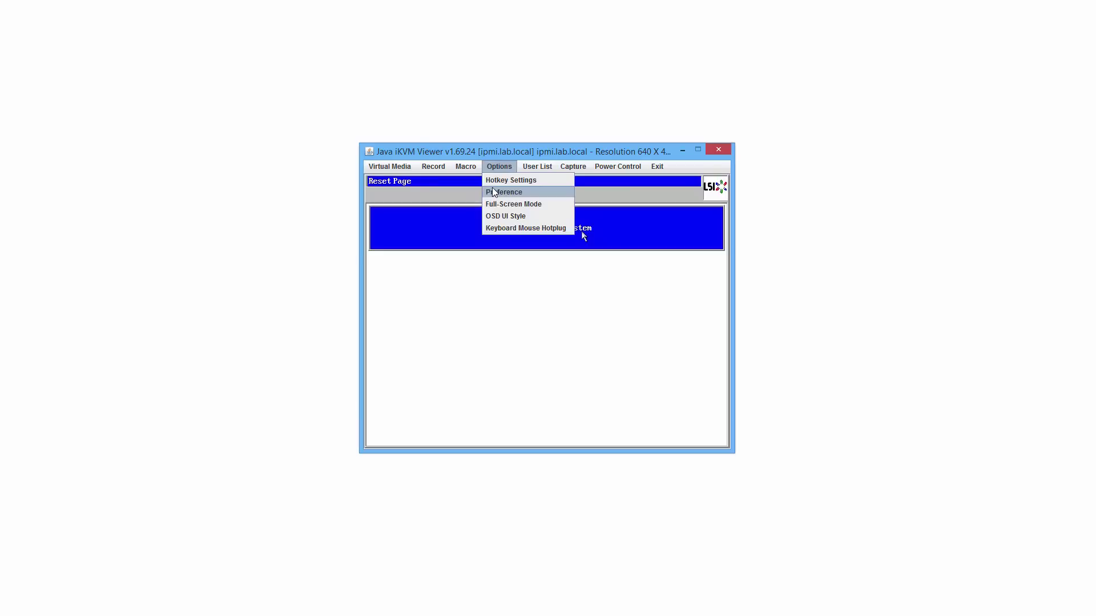
left_click(493, 192)
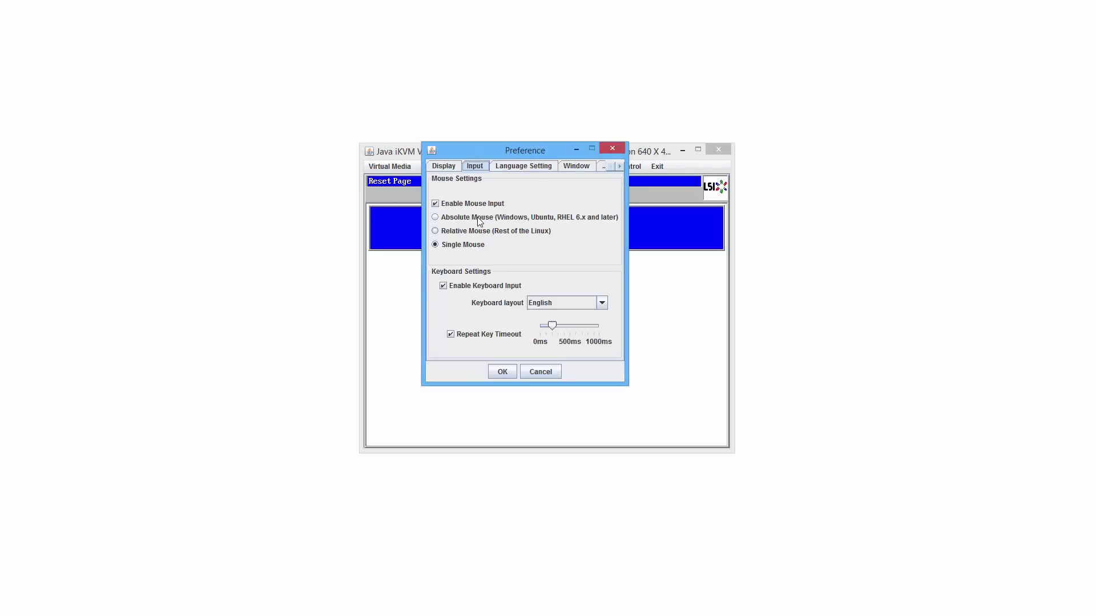
left_click(434, 217)
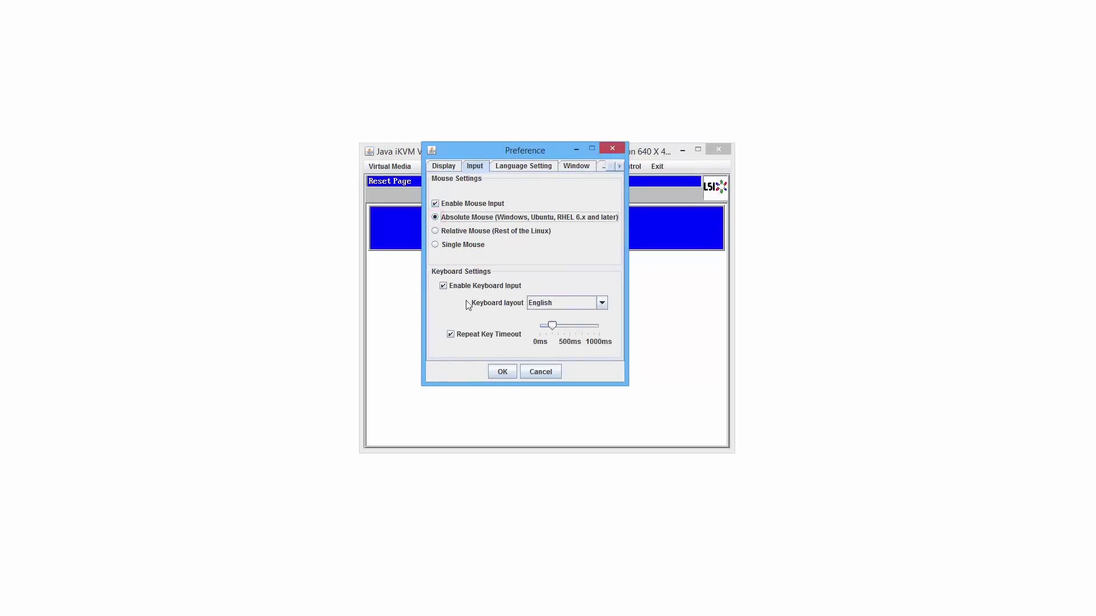
left_click(502, 372)
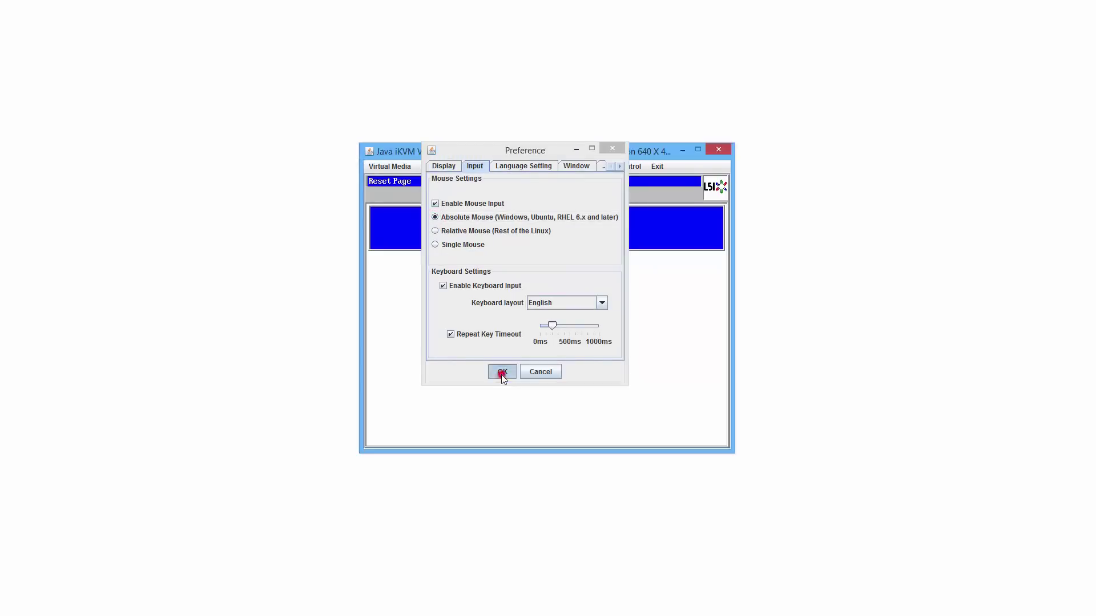
- Send Ctrl+Alt+Del from the Macro menu to reboot into the LSI MegaRAID BIOS POST
left_click(462, 167)
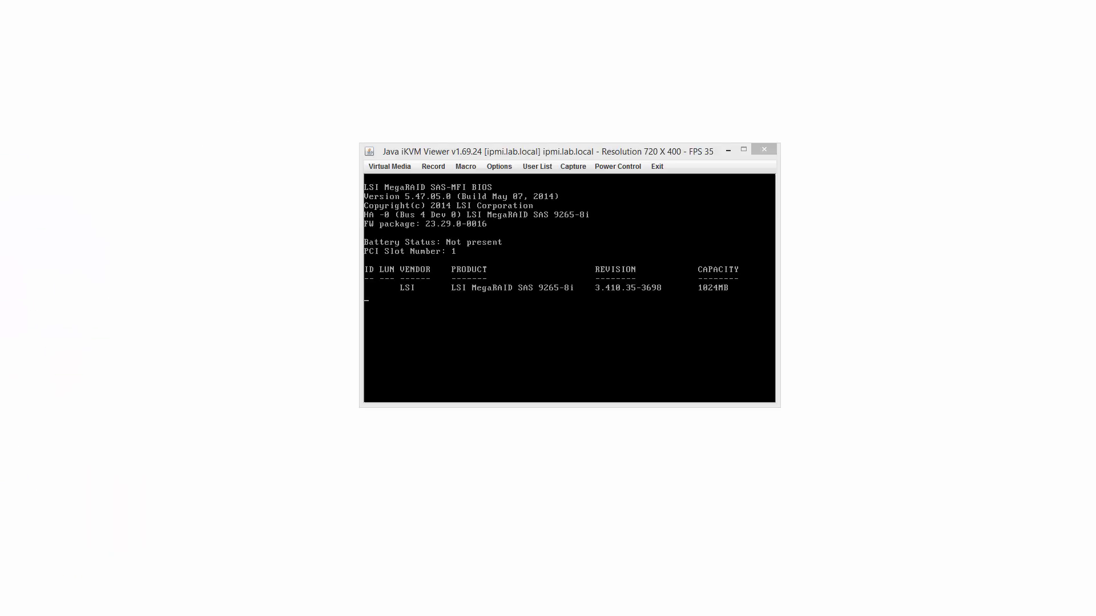
- Place the iKVM window beside the TinkerTry article, scrolled to the WebBIOS power-on procedure
left_click_drag(482, 150, 739, 67)
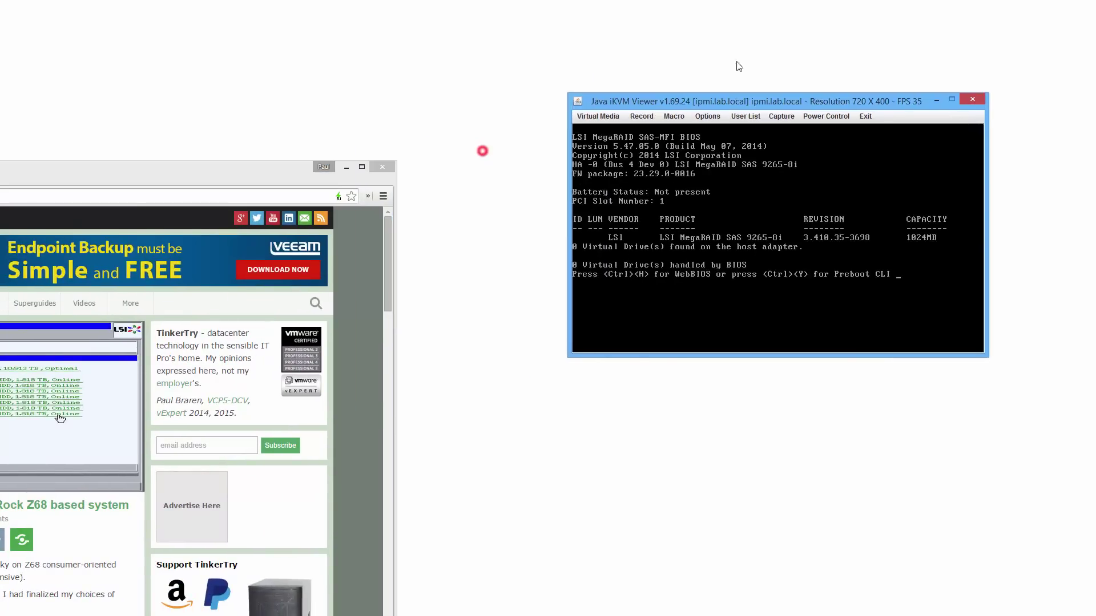
left_click_drag(140, 170, 481, 11)
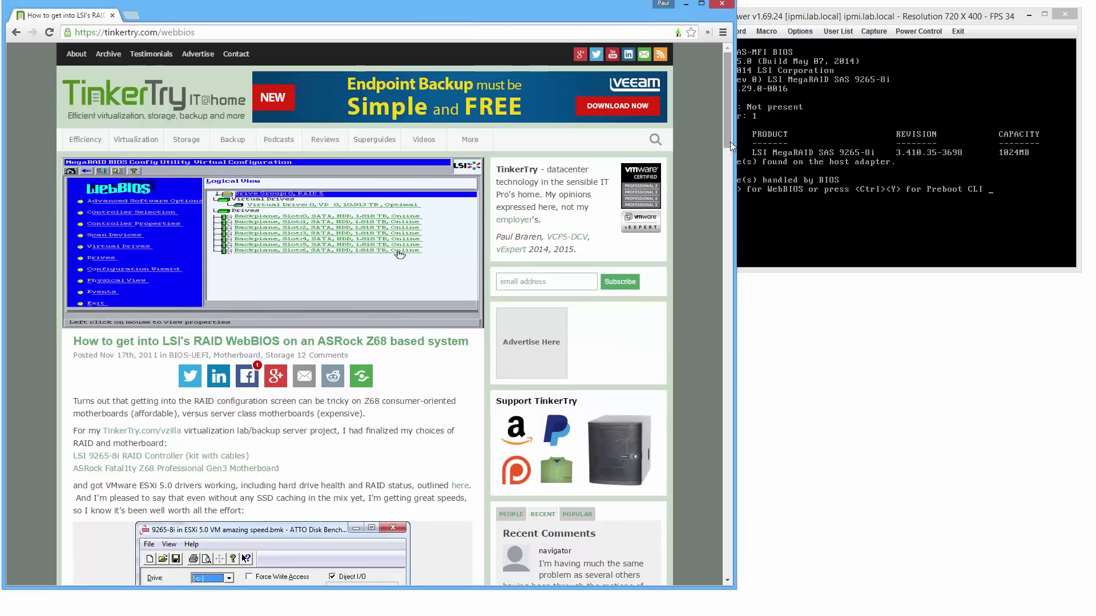
left_click_drag(730, 144, 736, 275)
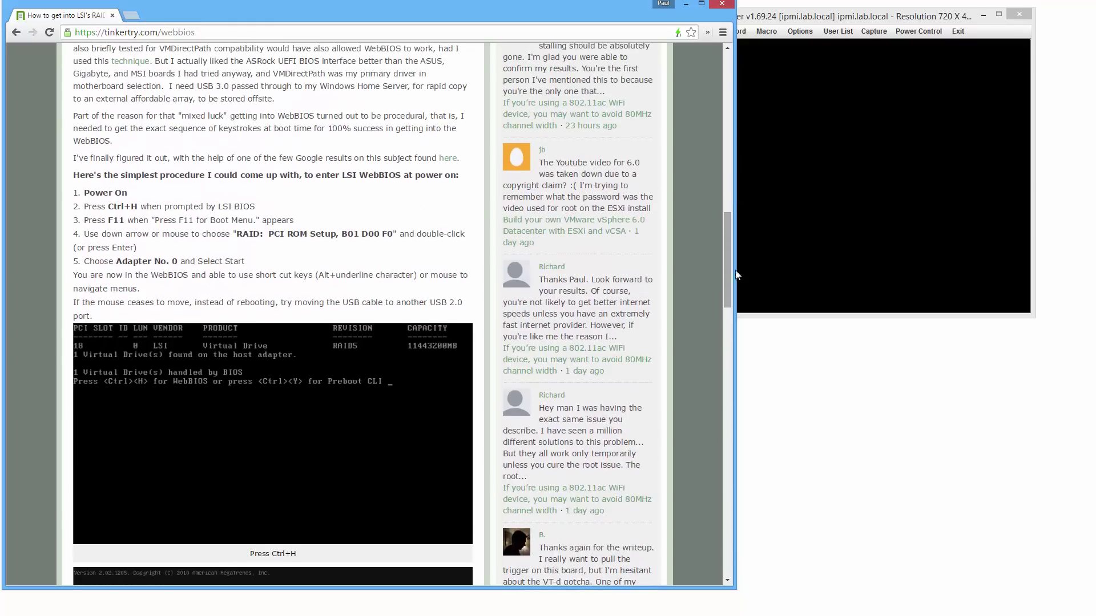
left_click_drag(852, 18, 681, 37)
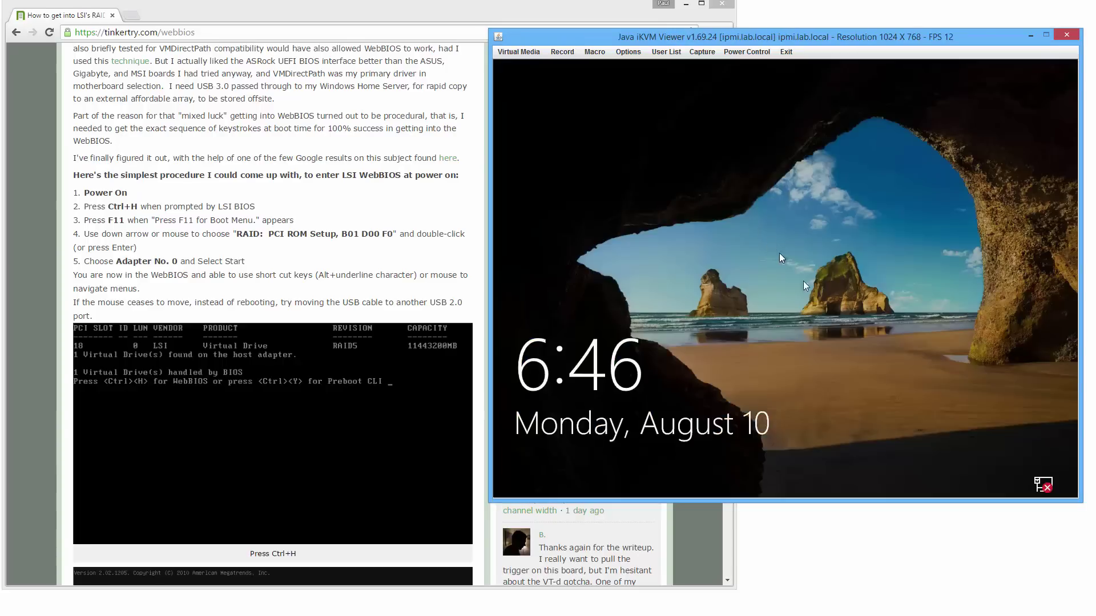
- Restart the remote Windows machine from the sign-in screen's power menu
left_click(1061, 476)
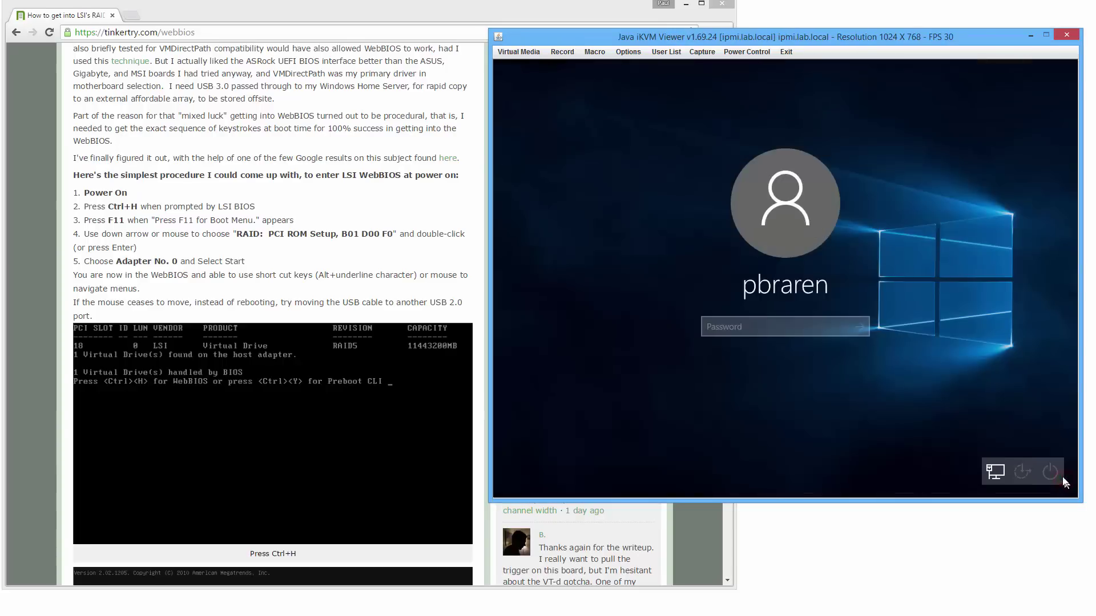
left_click(1055, 476)
left_click(1051, 443)
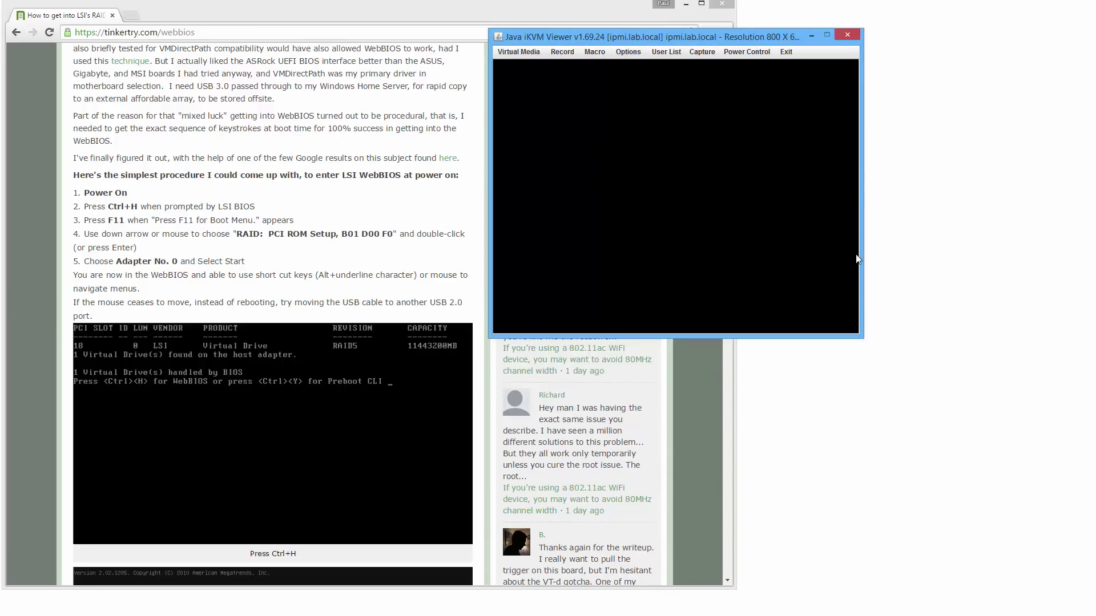
- Send Ctrl+Alt+Del from the Macro menu, then apply Power Control > Set Power Reset
left_click(775, 243)
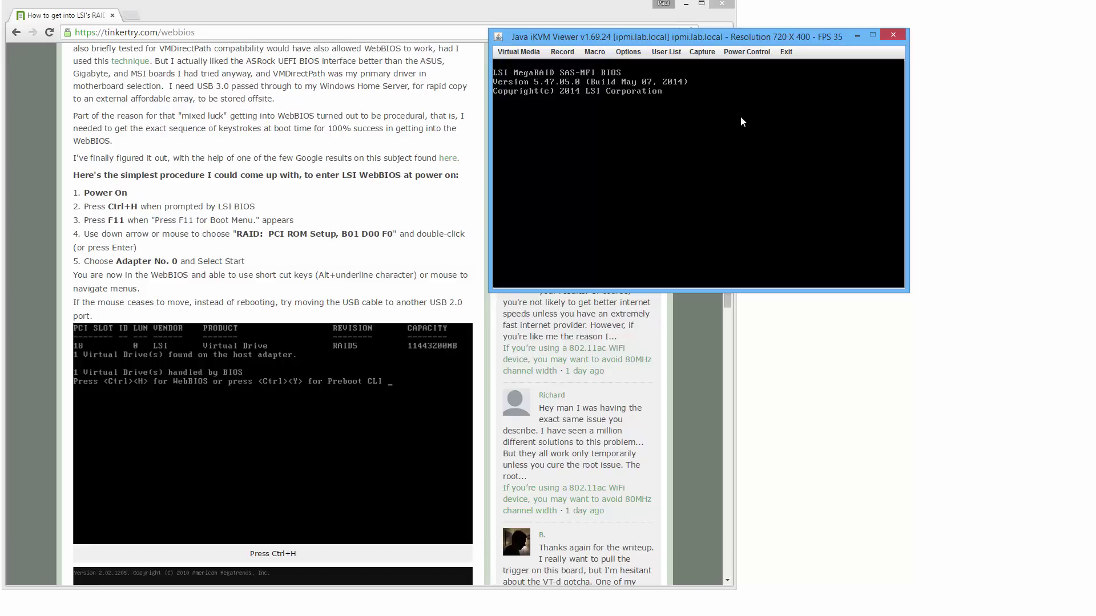
left_click(745, 52)
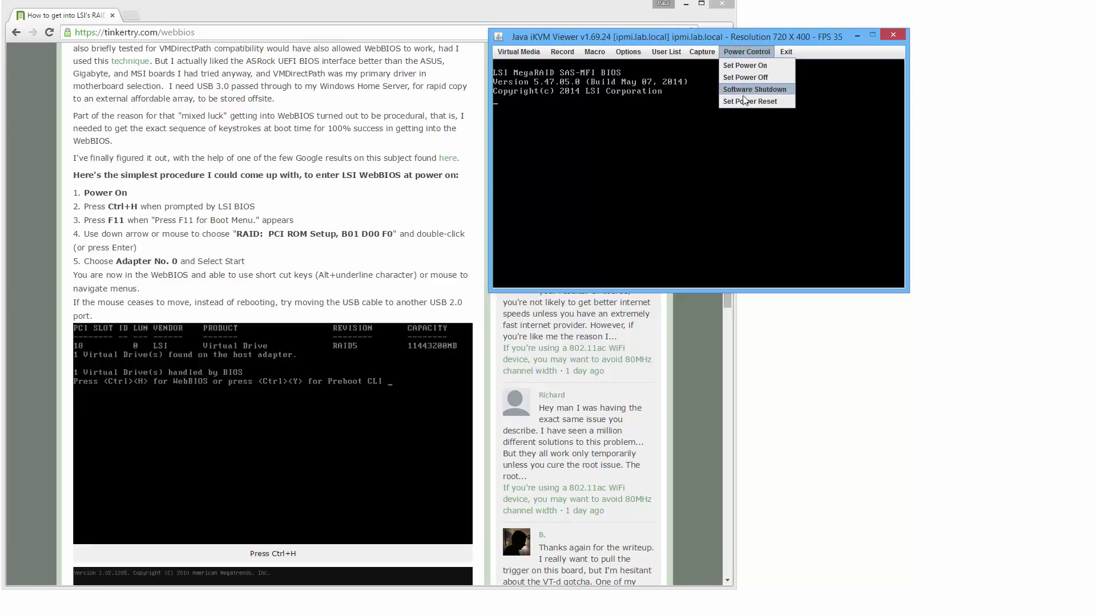
left_click(594, 52)
mouse_move(605, 113)
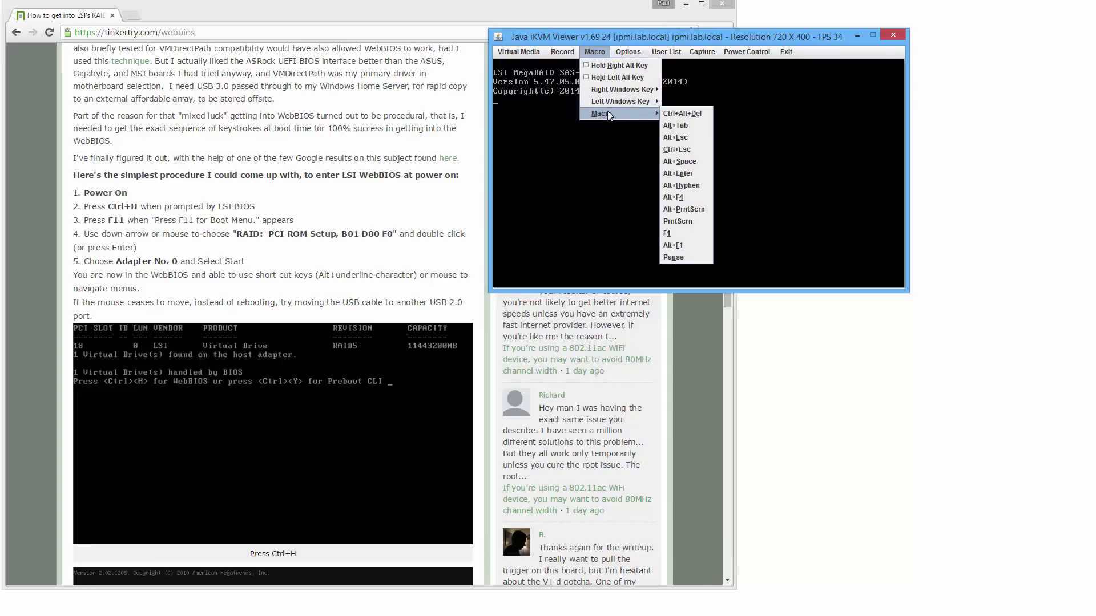
left_click(675, 113)
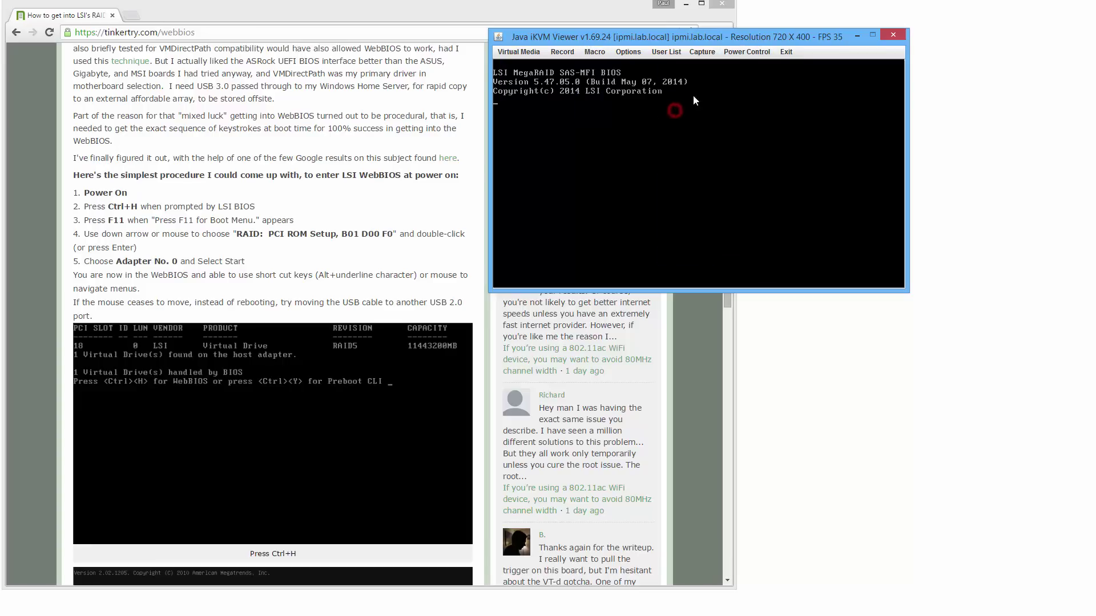
left_click(757, 50)
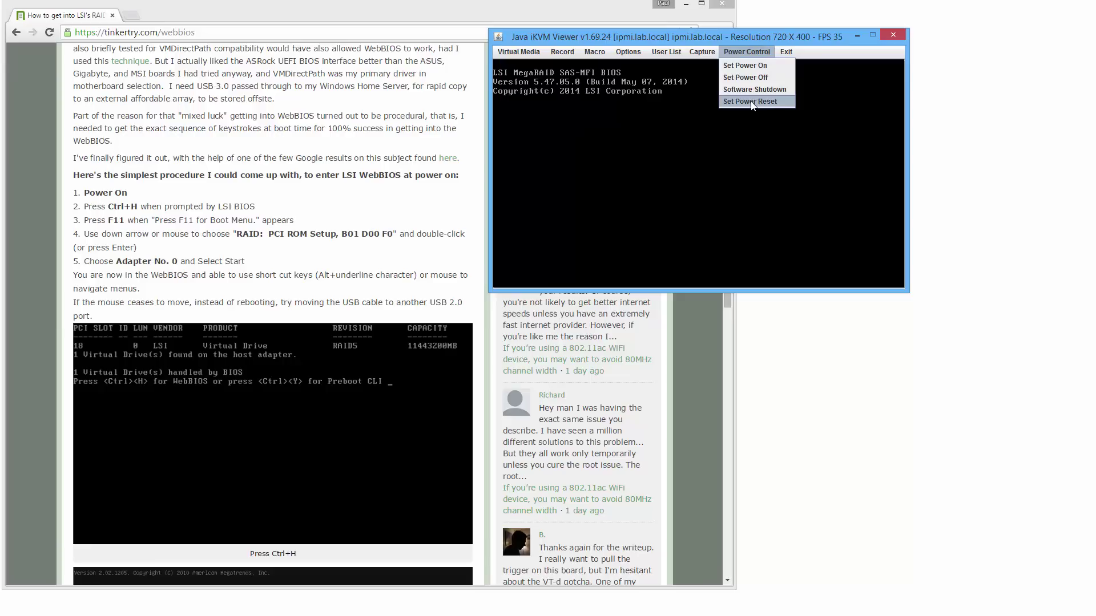
left_click(750, 103)
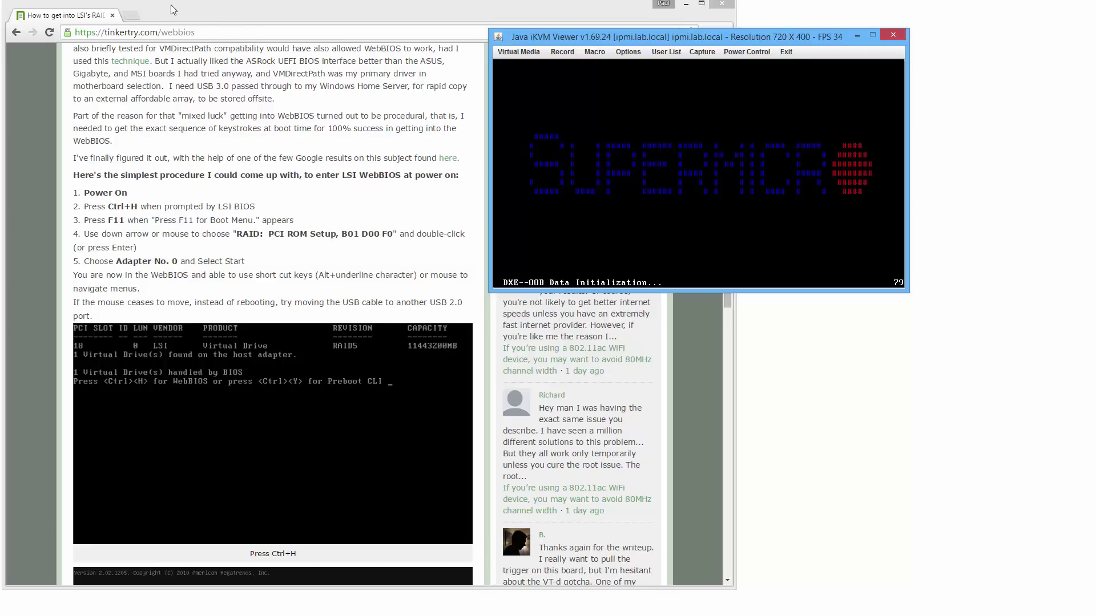
- Move the guide article to the right and the iKVM console to the left
left_click_drag(174, 9, 779, 22)
left_click_drag(552, 39, 66, 12)
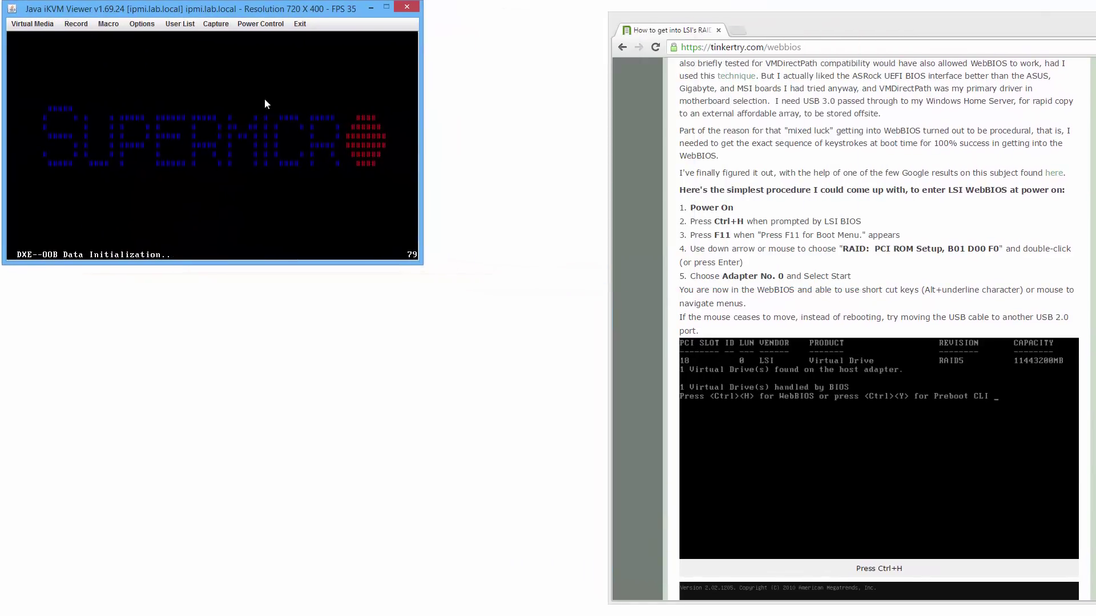
left_click(818, 145)
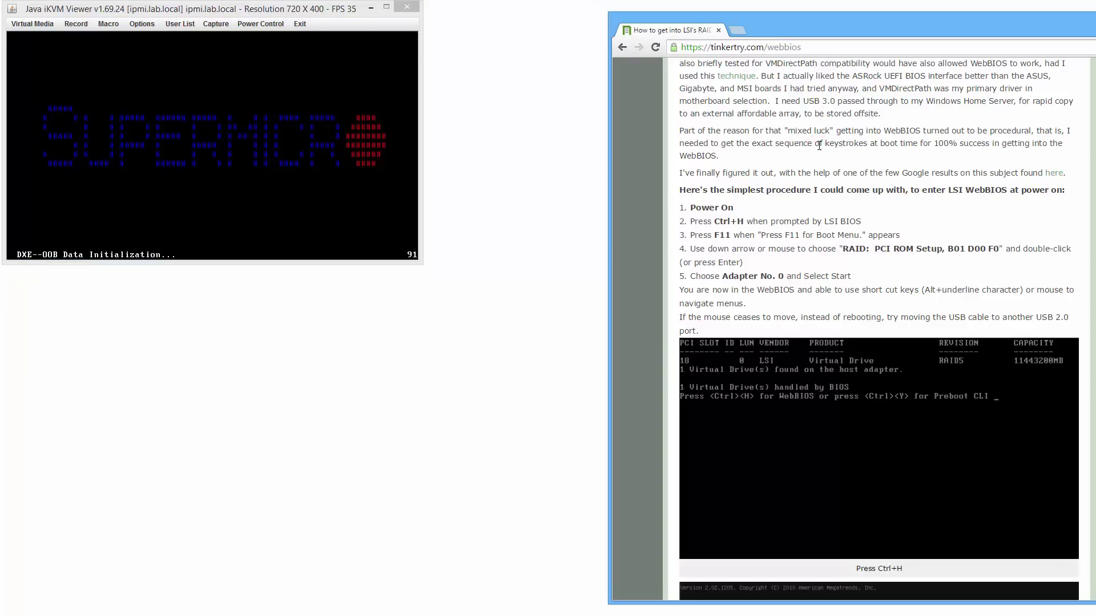
scroll(818, 145, "up", 10)
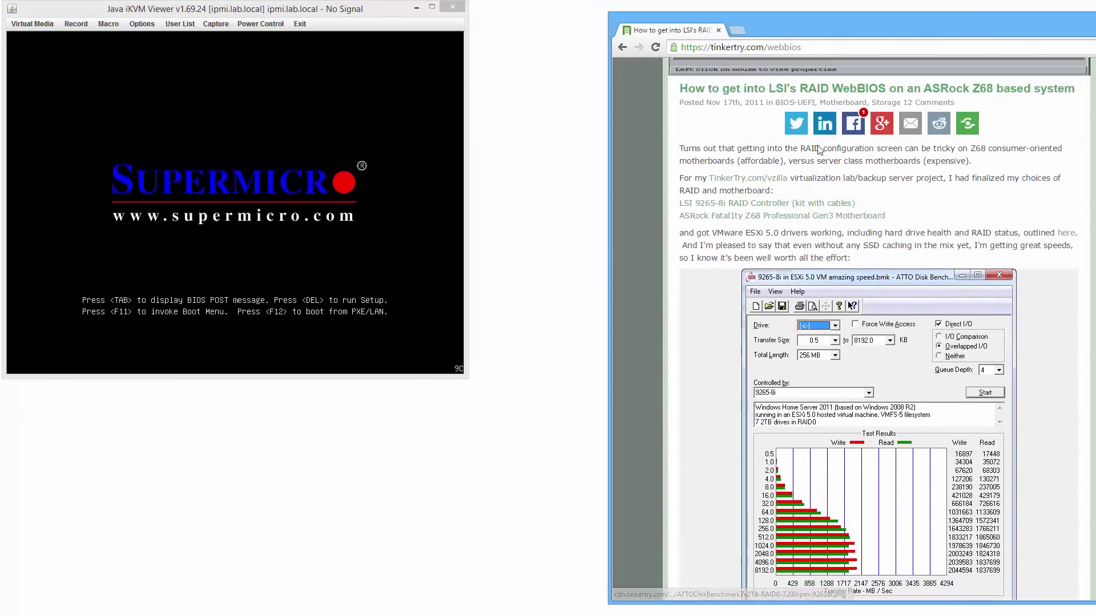
scroll(818, 147, "down", 9)
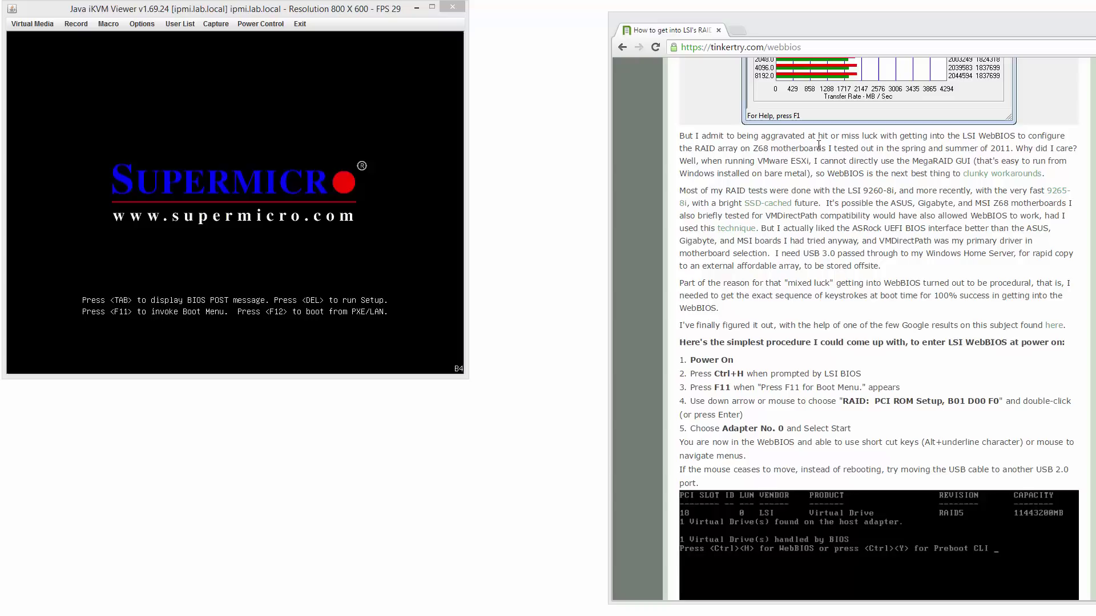
- Review the guide's boot steps, then give the console keyboard focus for the LSI BIOS prompt
left_click(766, 264)
scroll(766, 264, "down", 3)
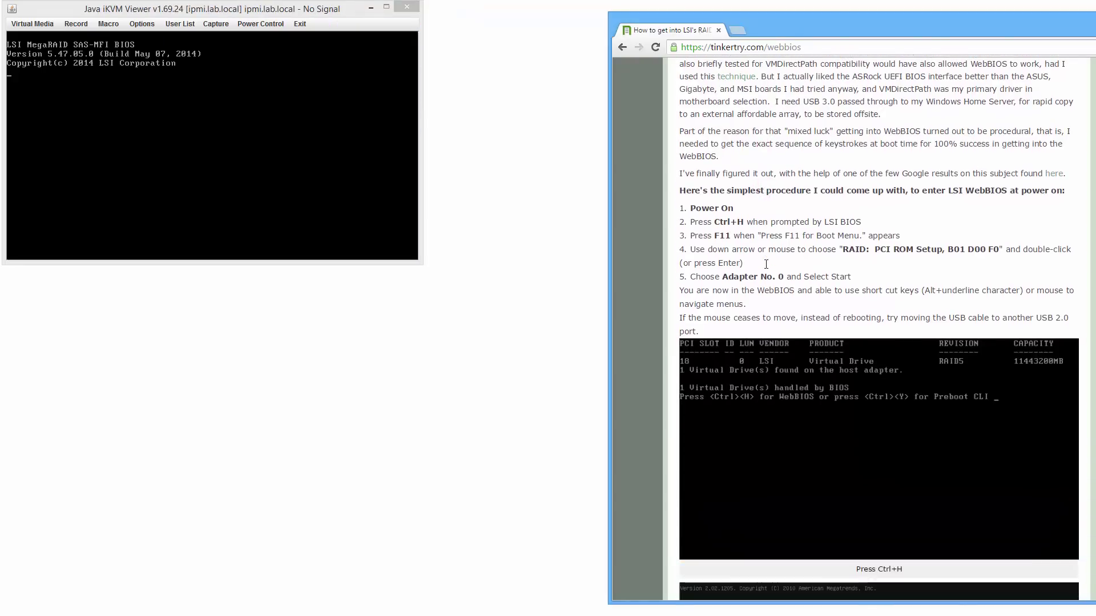
scroll(766, 264, "up", 1)
left_click(272, 172)
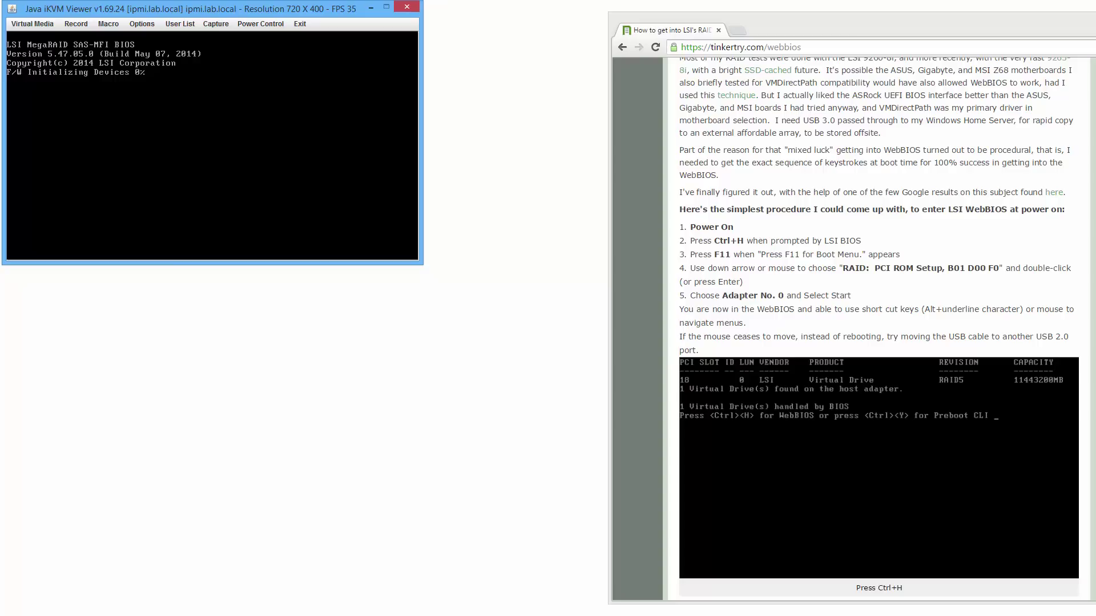
left_click(89, 220)
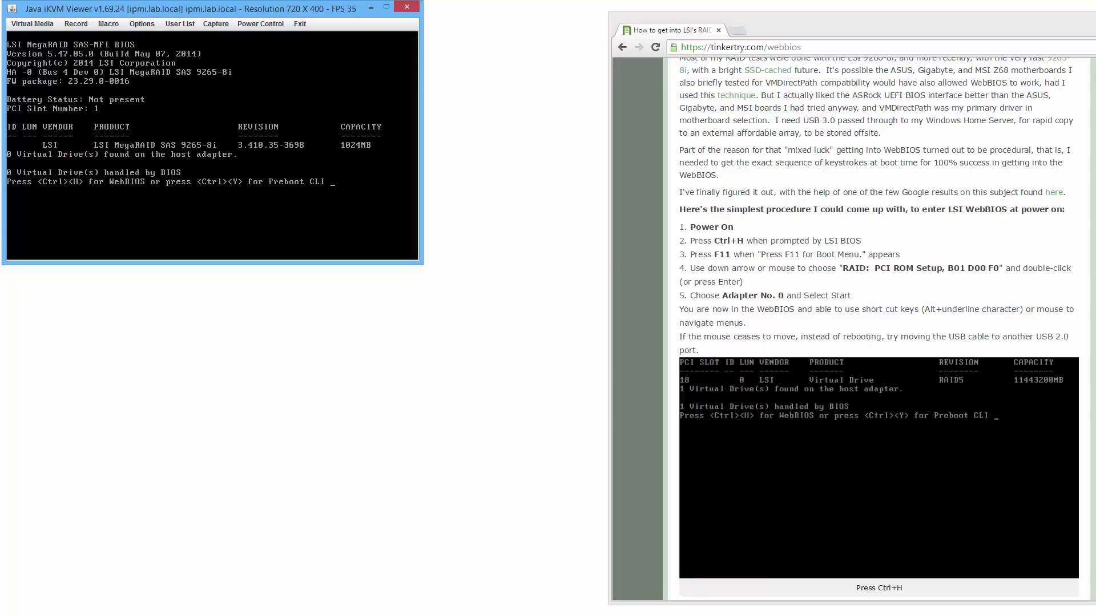
- Press Ctrl+H at the LSI BIOS prompt to request WebBIOS, checking the guide meanwhile
key("ctrl+h")
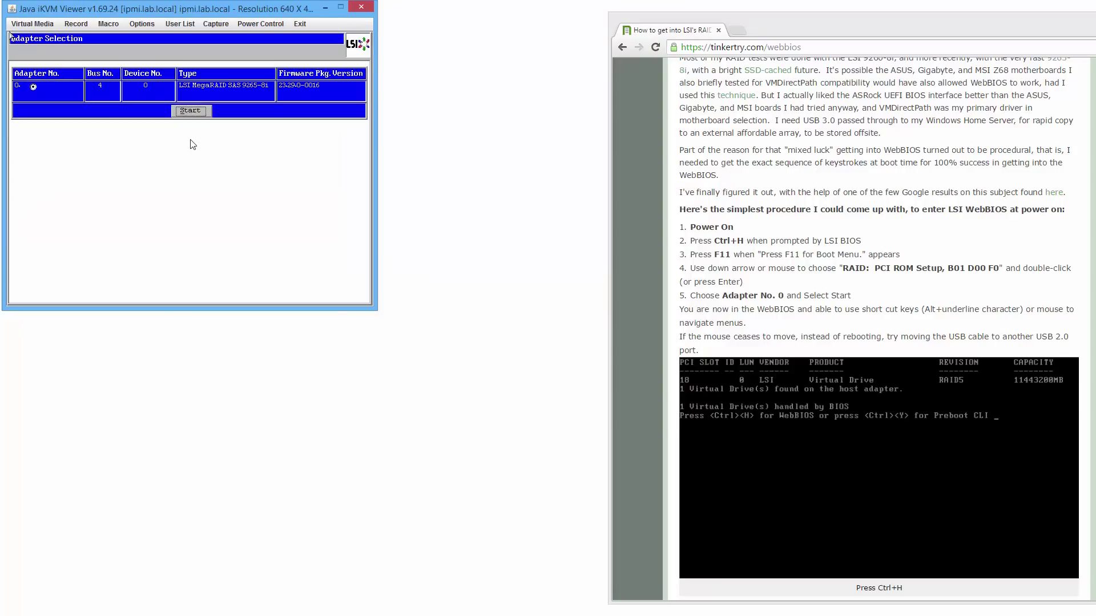
left_click(693, 293)
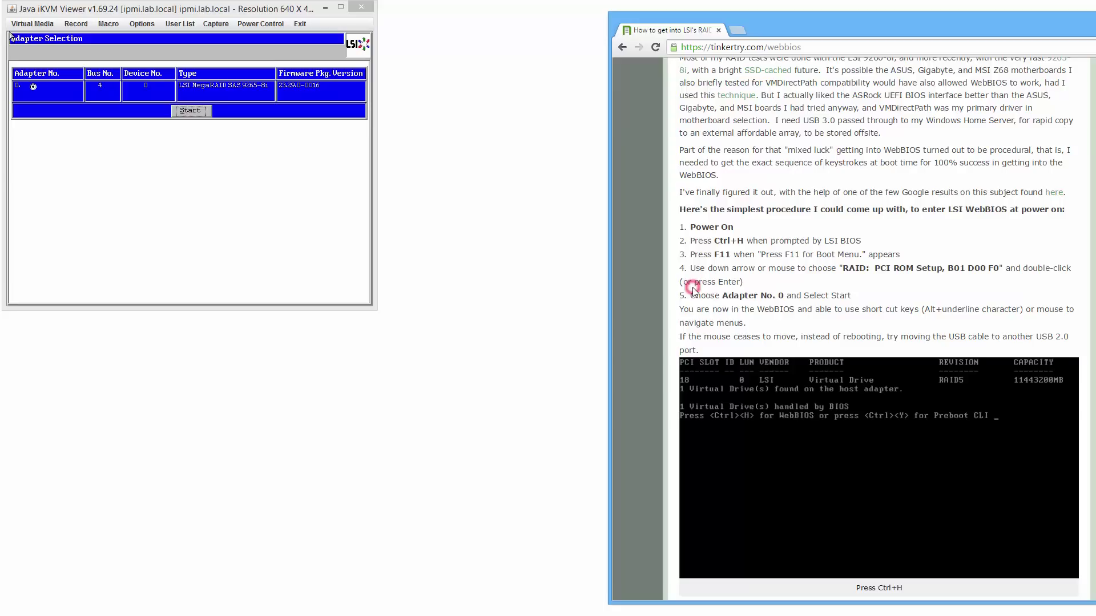
scroll(699, 290, "down", 1)
scroll(699, 290, "up", 1)
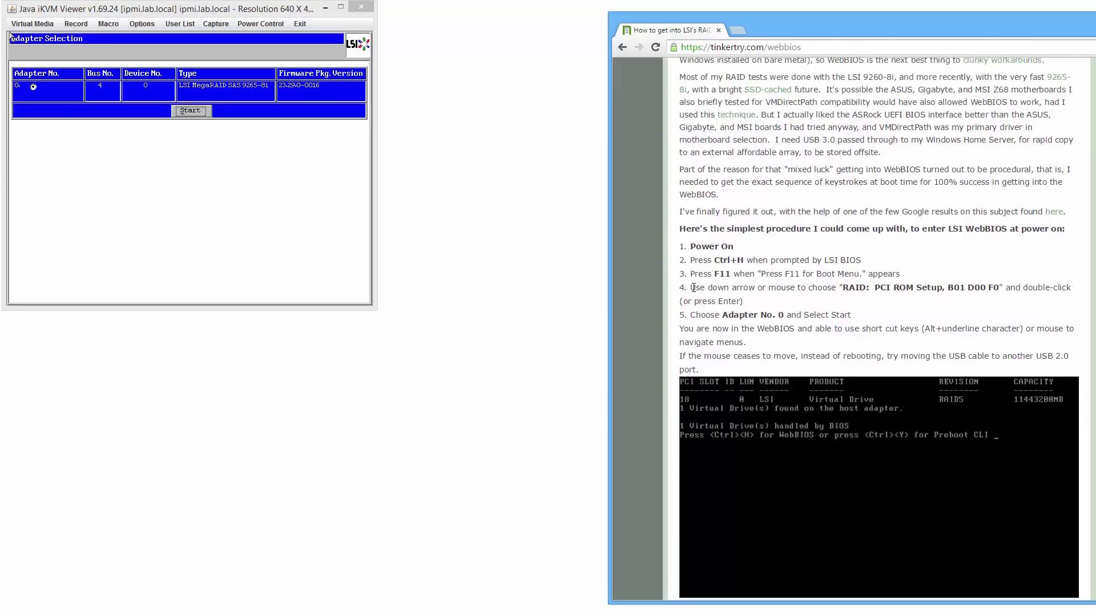
scroll(876, 334, "up", 10)
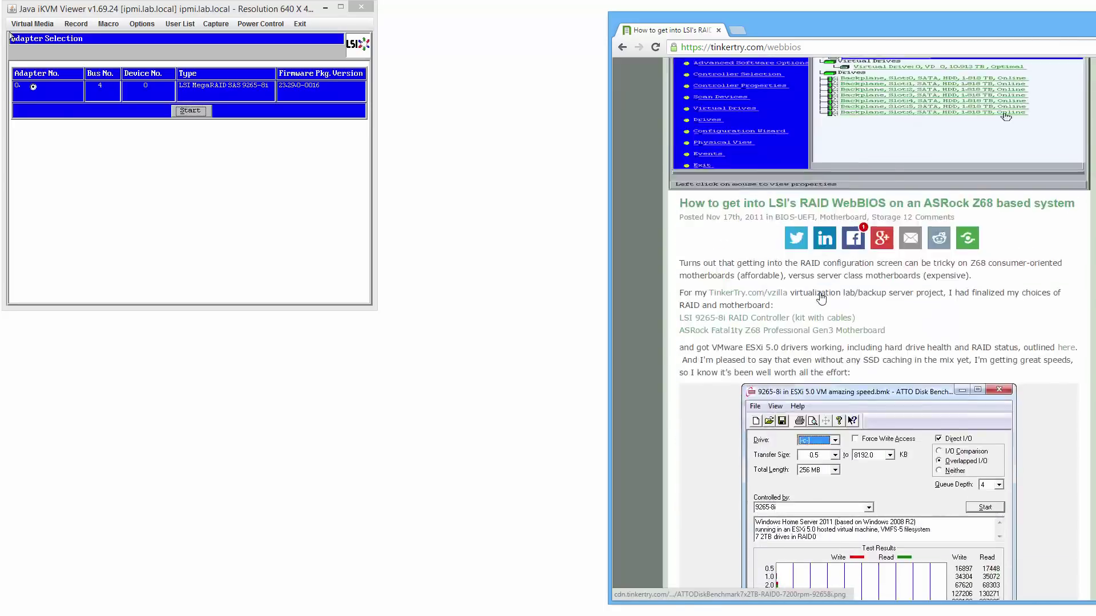
scroll(966, 374, "down", 10)
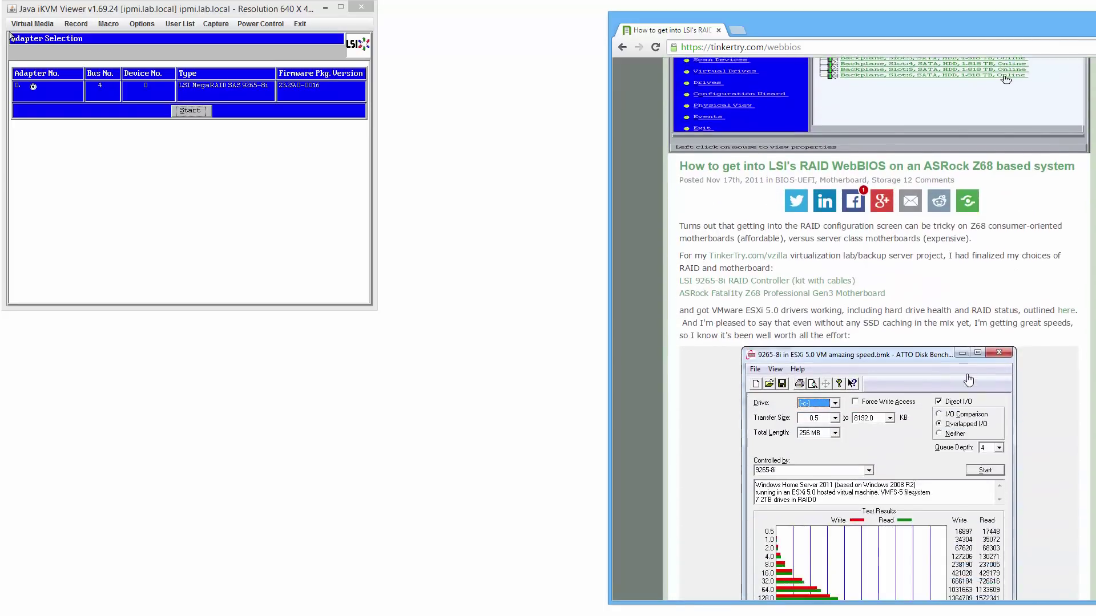
scroll(966, 373, "down", 3)
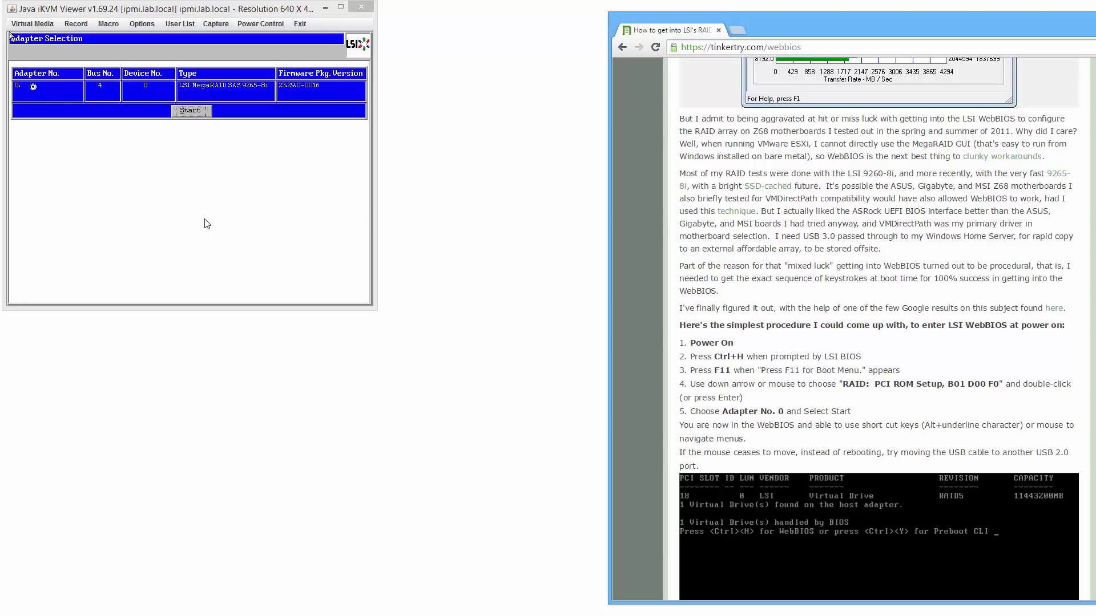
- Dismiss the power options unused and reload the SuperServer Workstation article in the browser
left_click(262, 26)
left_click(265, 16)
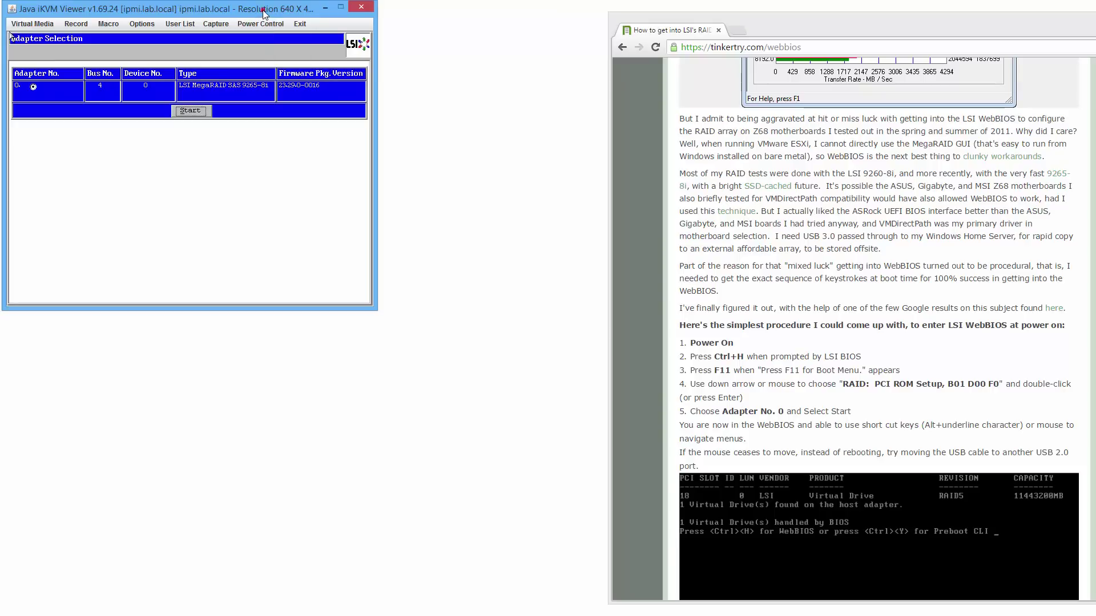
left_click(194, 114)
left_click(634, 366)
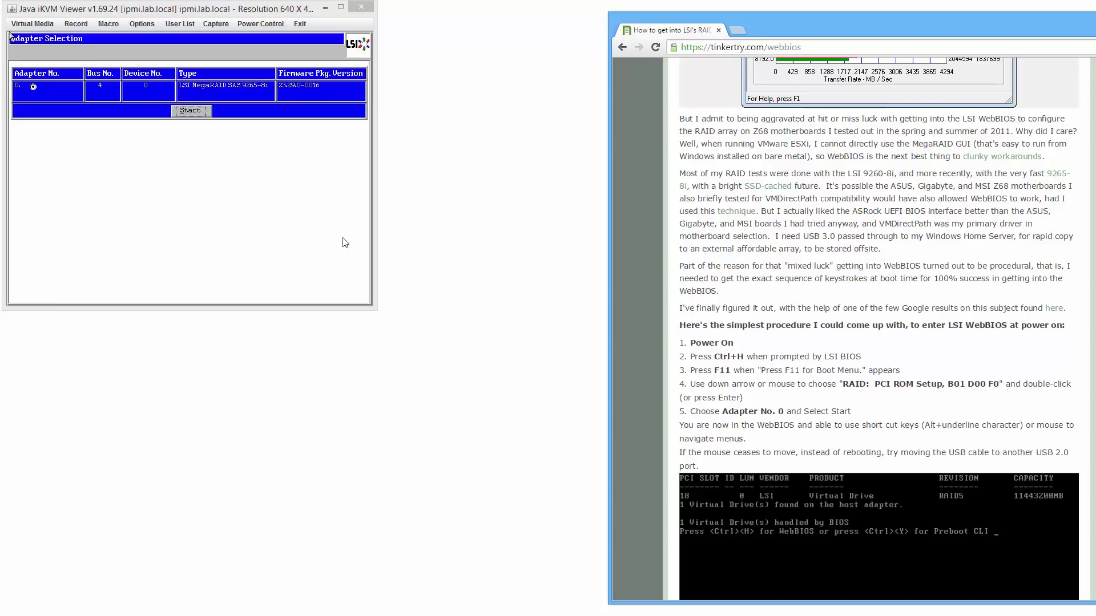
key("F5")
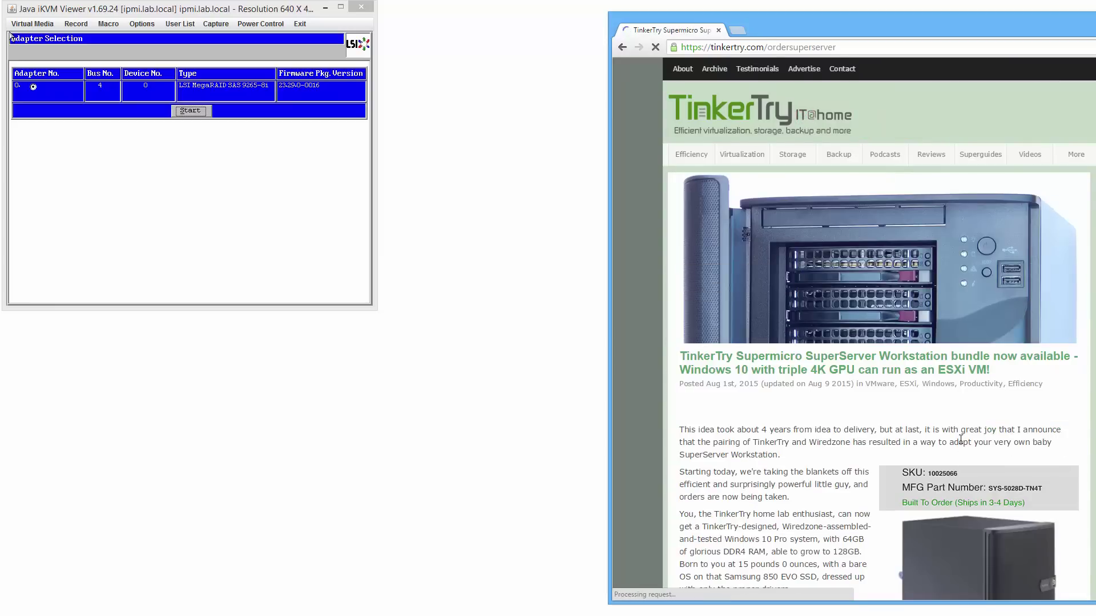
- Scroll through the TinkerTry SuperServer Workstation bundle article
scroll(961, 439, "down", 15)
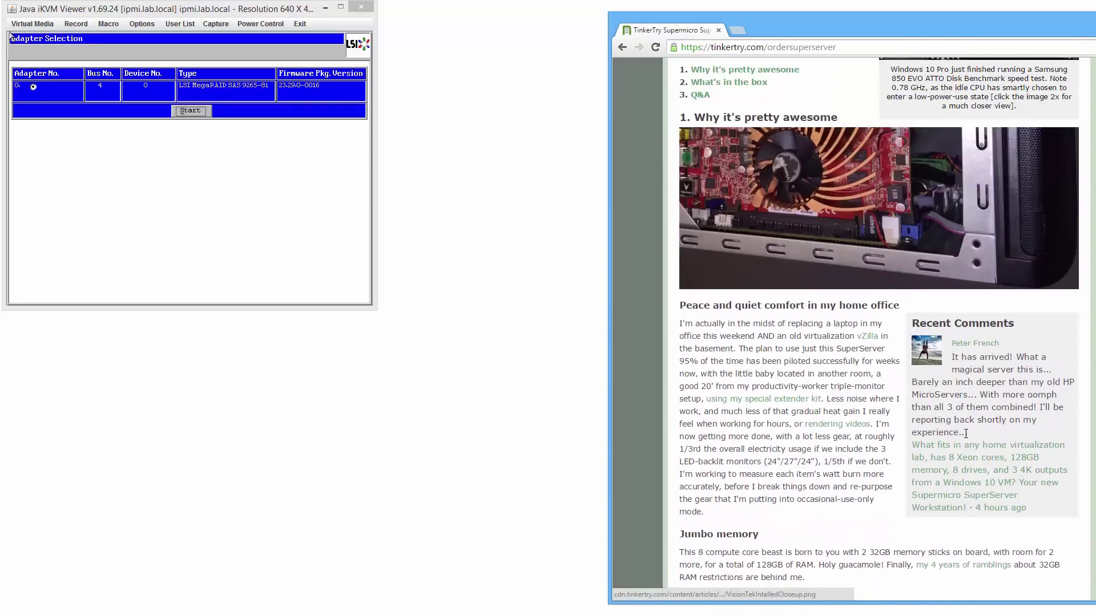
scroll(966, 434, "up", 1)
scroll(921, 329, "down", 15)
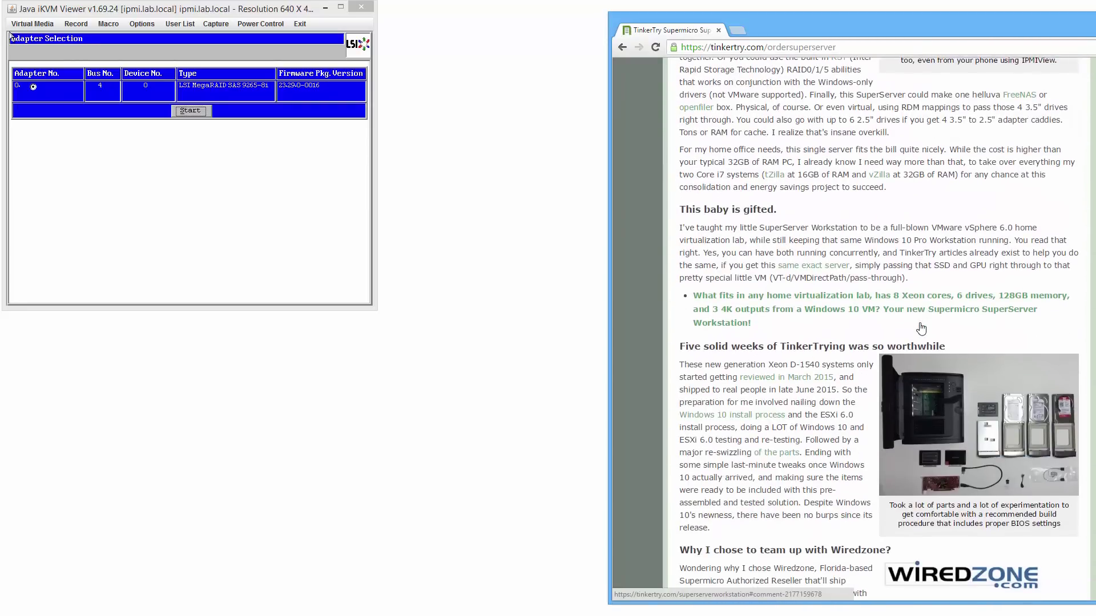
scroll(921, 330, "down", 9)
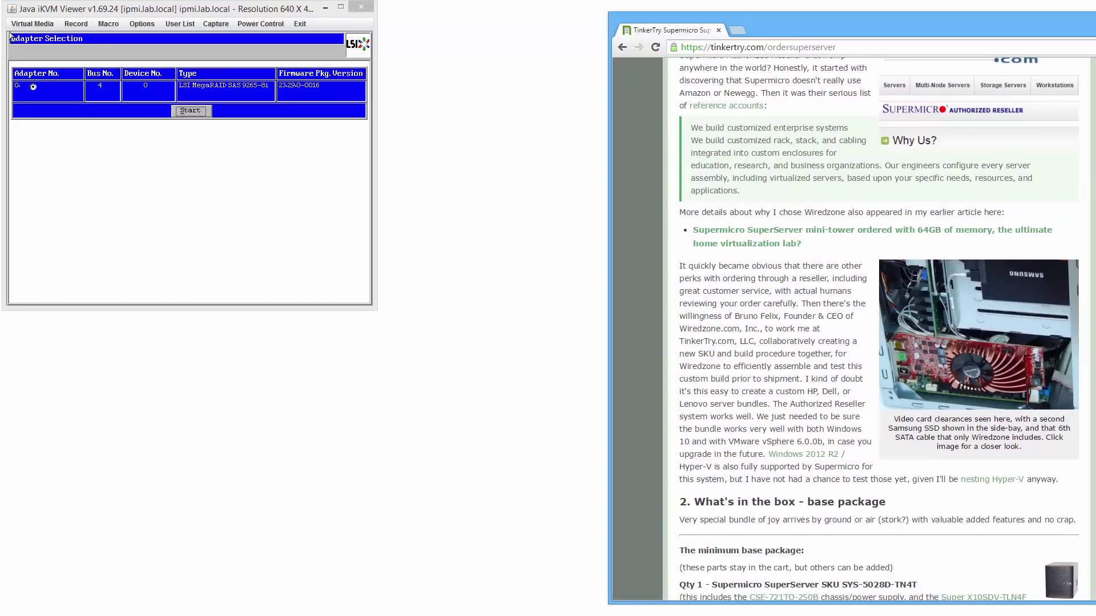
left_click(10, 36)
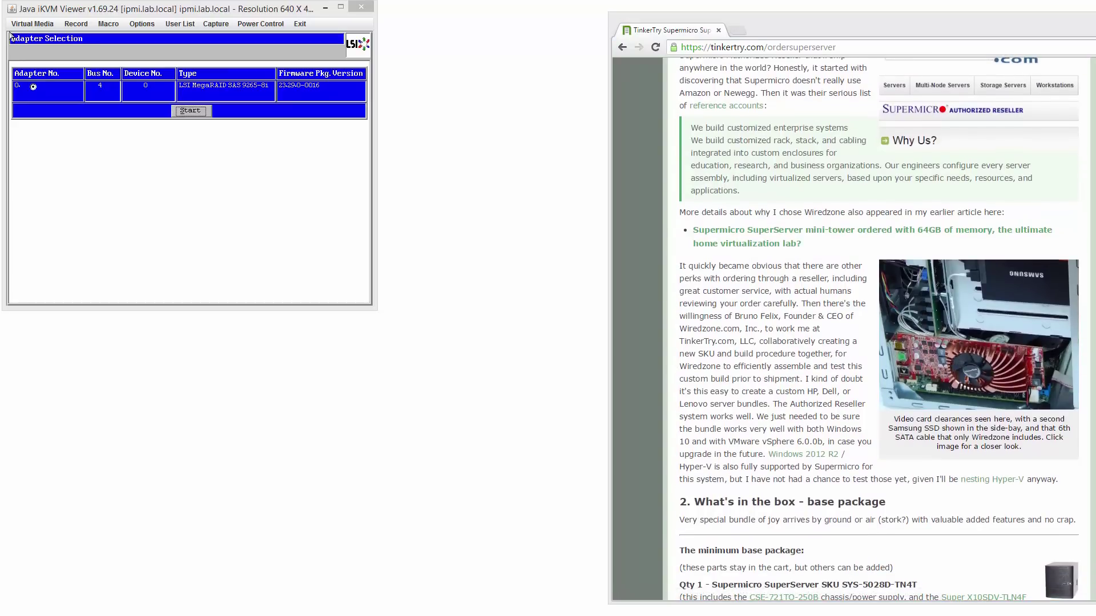
- Place the iCloud Photos server-interior photo up and left, beside the article scrolled to its top
key("alt+Tab")
left_click_drag(538, 110, 274, 52)
left_click(637, 194)
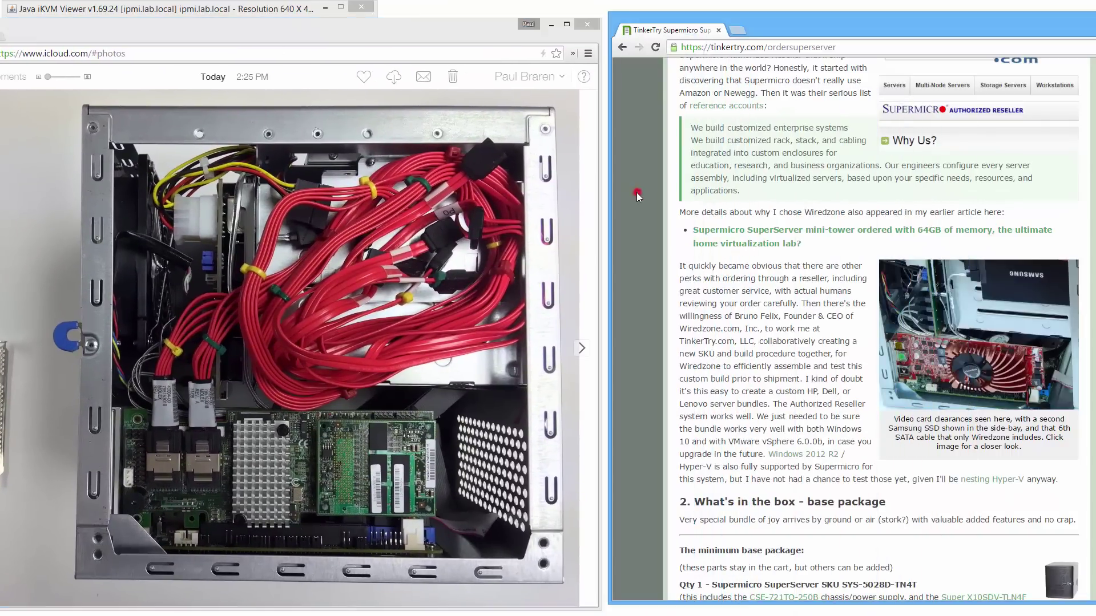
key("Home")
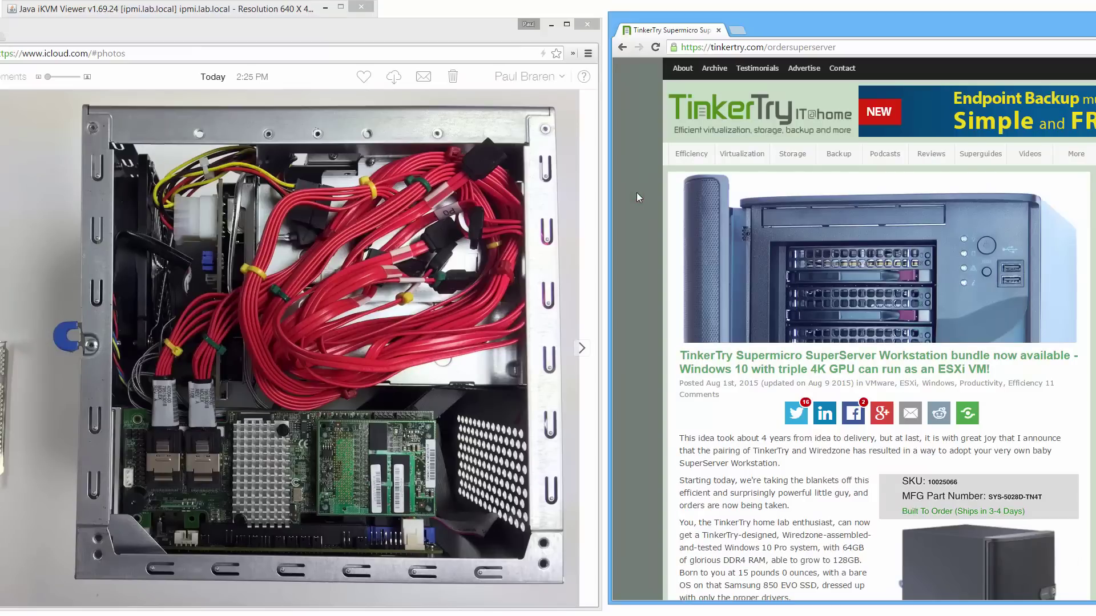